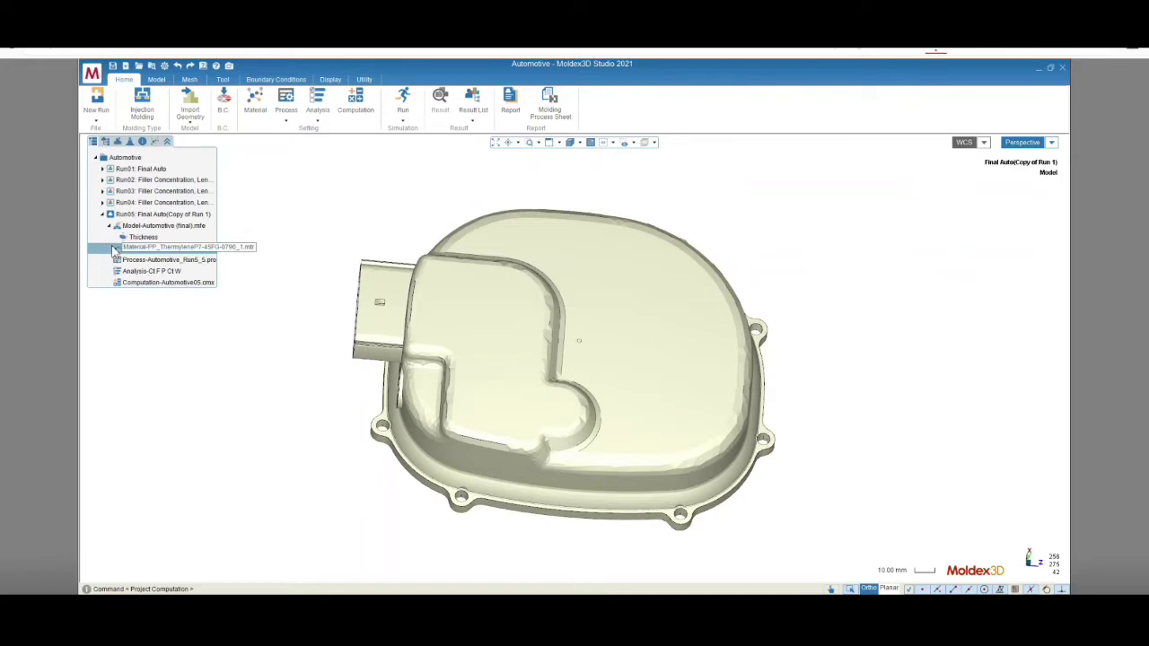
{"action": "double_click", "coordinate": [117, 247]}
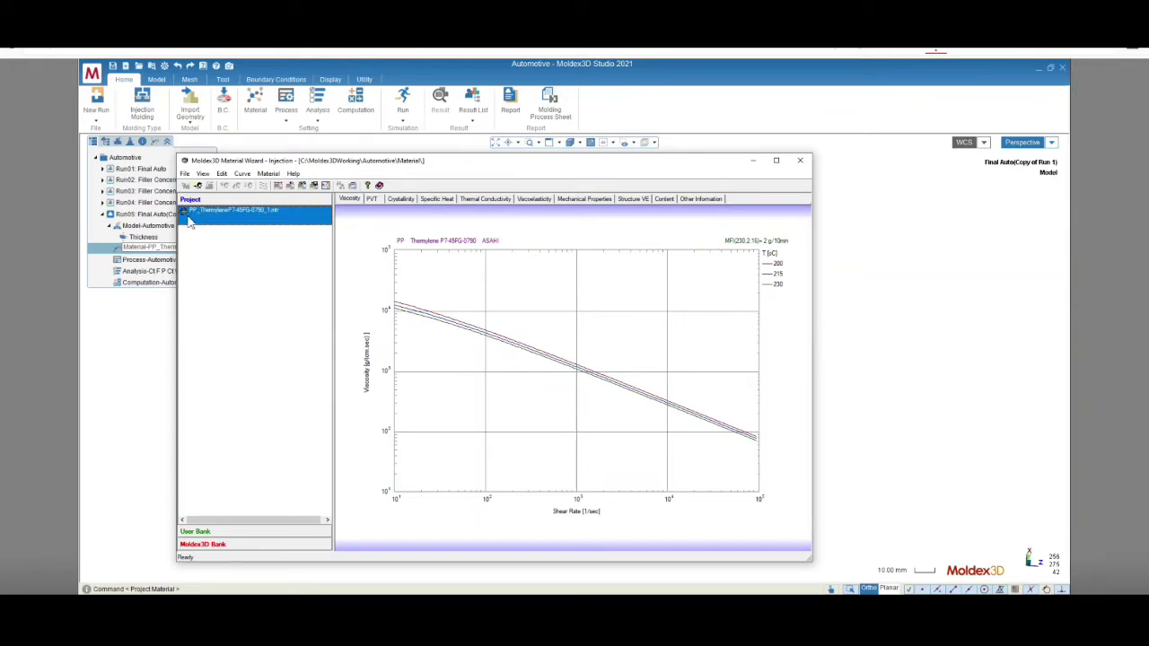
{"action": "left_click", "coordinate": [227, 545]}
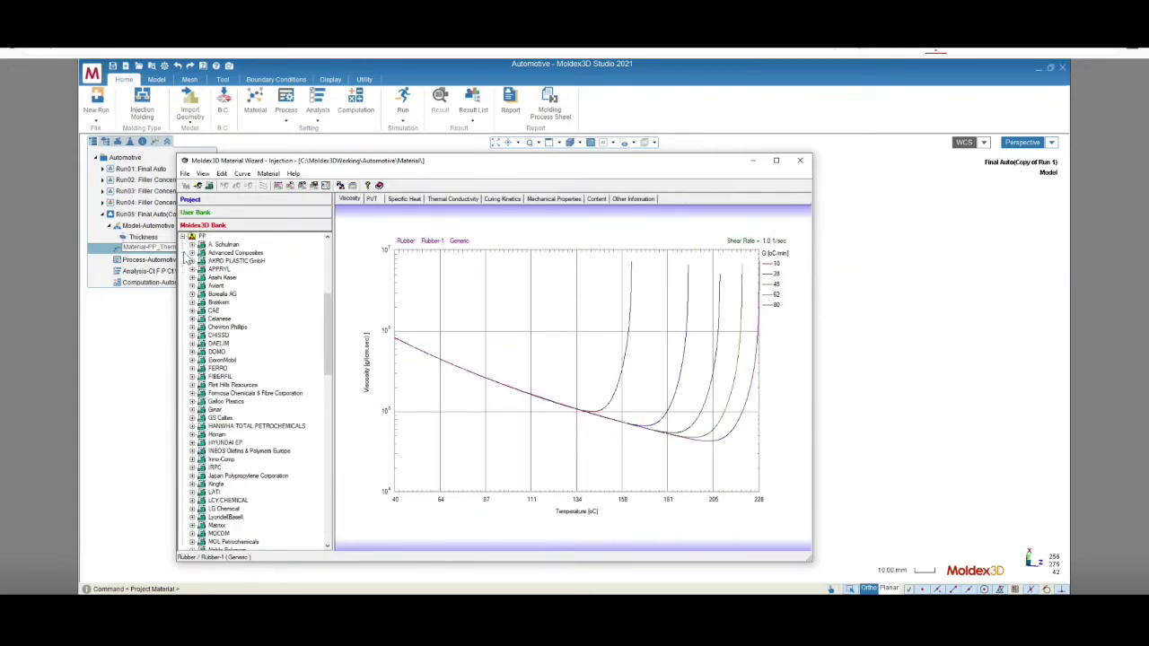
{"action": "left_click", "coordinate": [191, 245]}
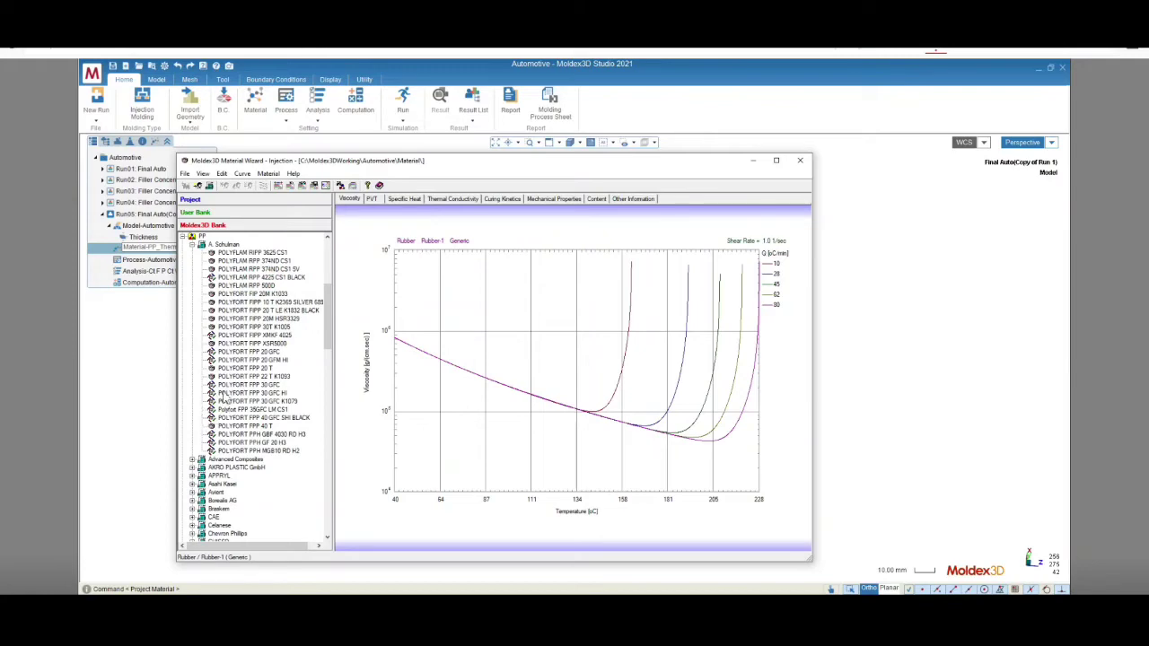
- Close the material wizard and create the new process file Automotive_Run5_6.pro for Run05
{"action": "left_click", "coordinate": [800, 160]}
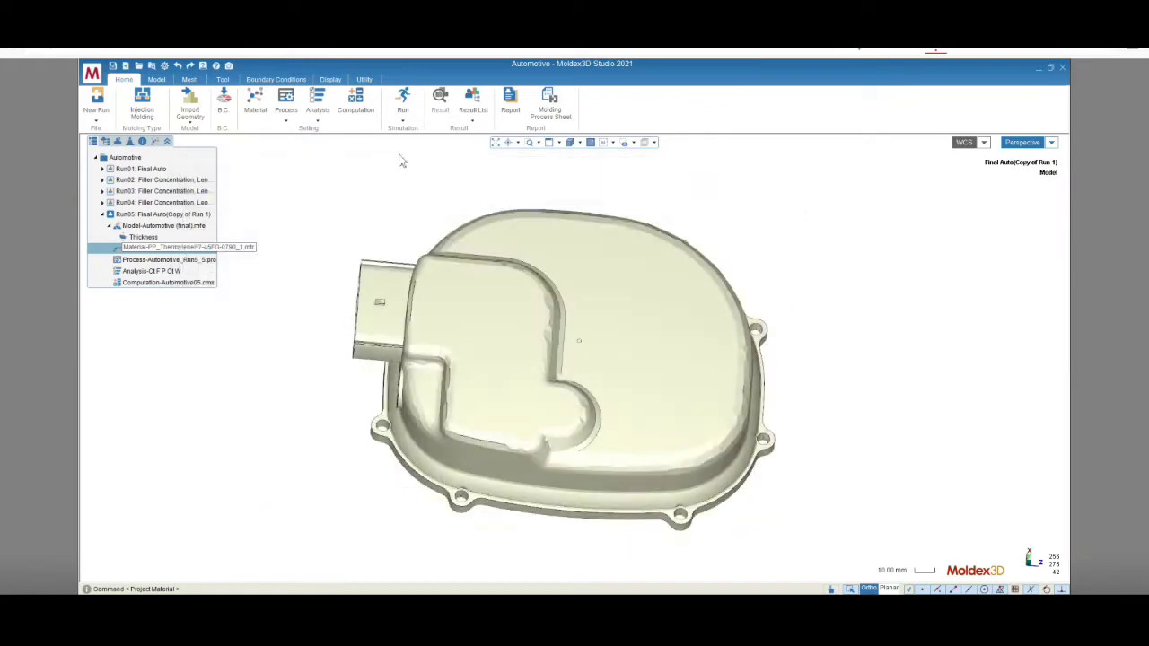
{"action": "left_click", "coordinate": [287, 122]}
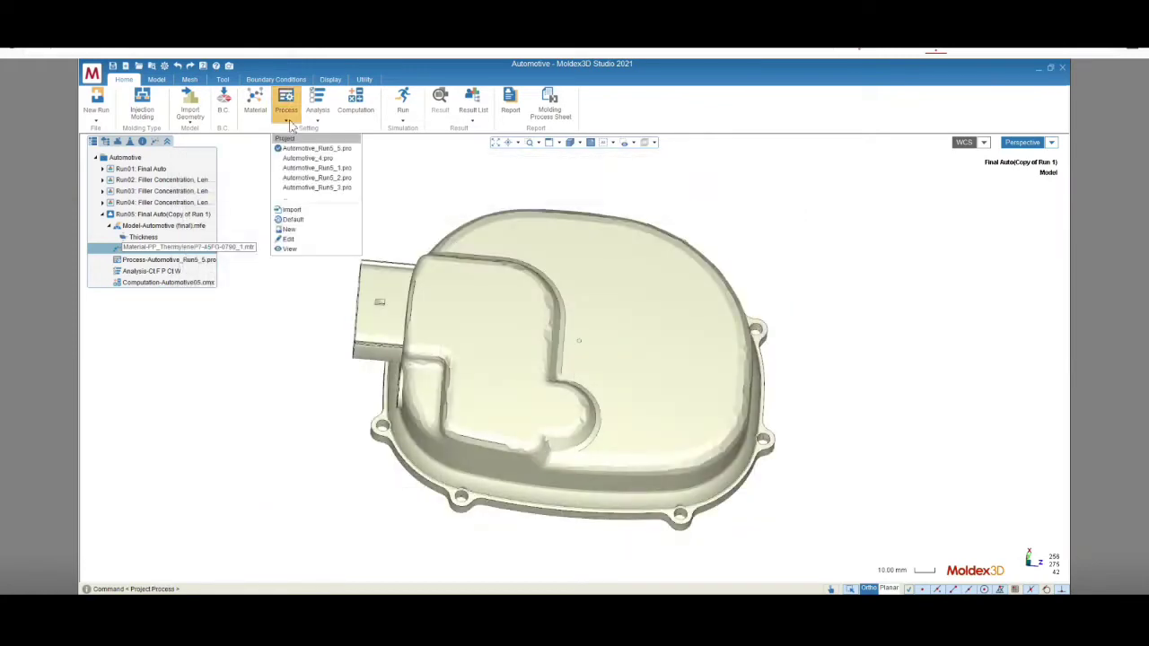
{"action": "left_click", "coordinate": [293, 225]}
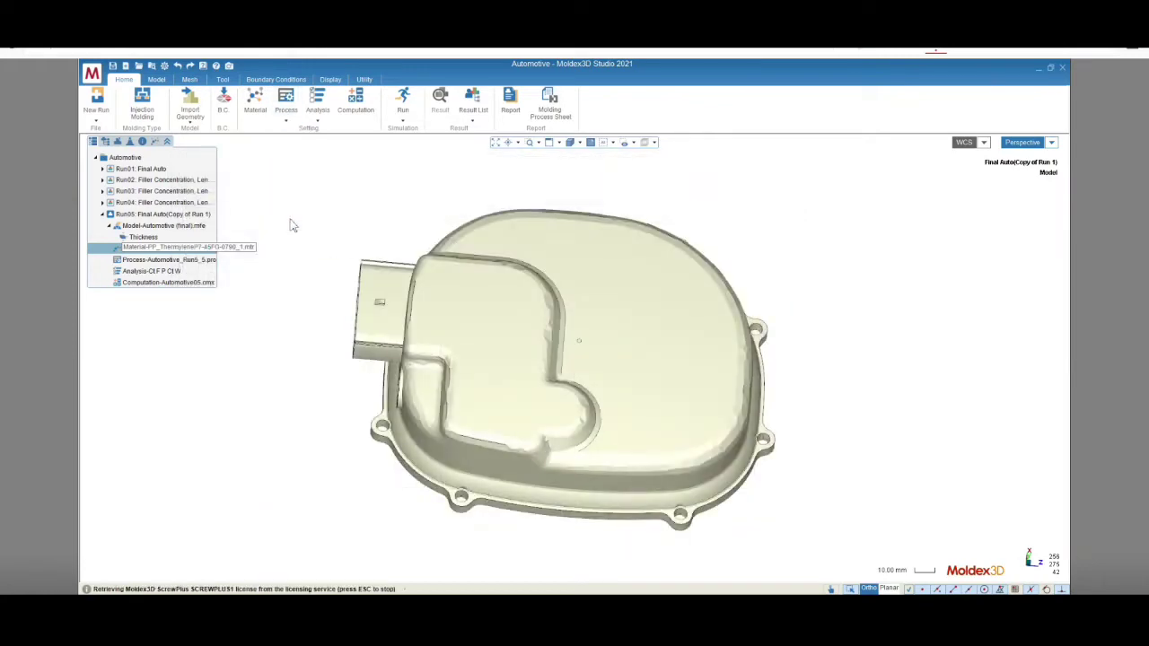
- Set the analysis sequence to Transient Analysis 3 - Ct F P Ct W
{"action": "left_click", "coordinate": [325, 124]}
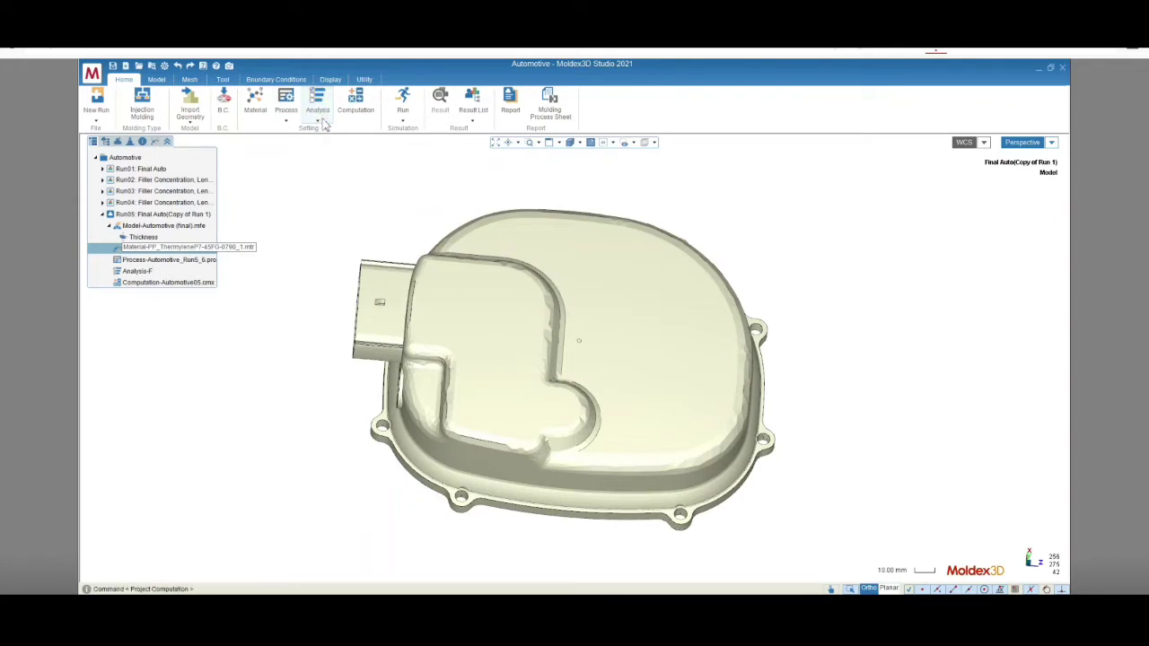
{"action": "left_click", "coordinate": [321, 123]}
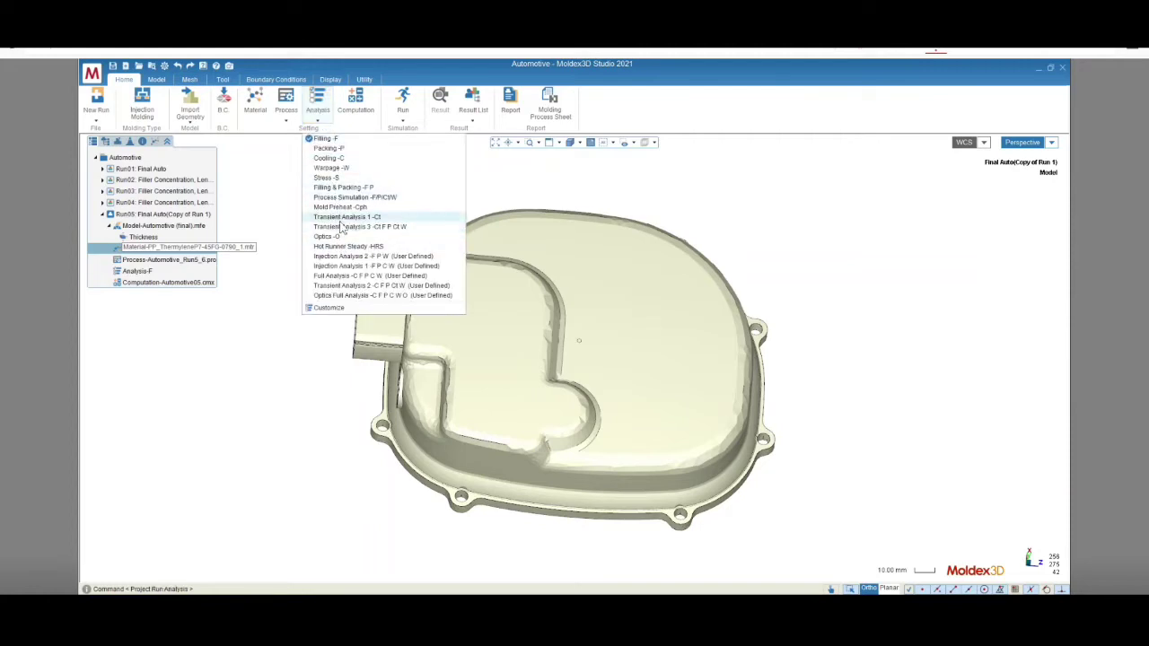
{"action": "left_click", "coordinate": [351, 226]}
- Tick Predict gate freeze time criterion in the Flow/Pack computation parameters and open Advanced options
{"action": "left_click", "coordinate": [364, 112]}
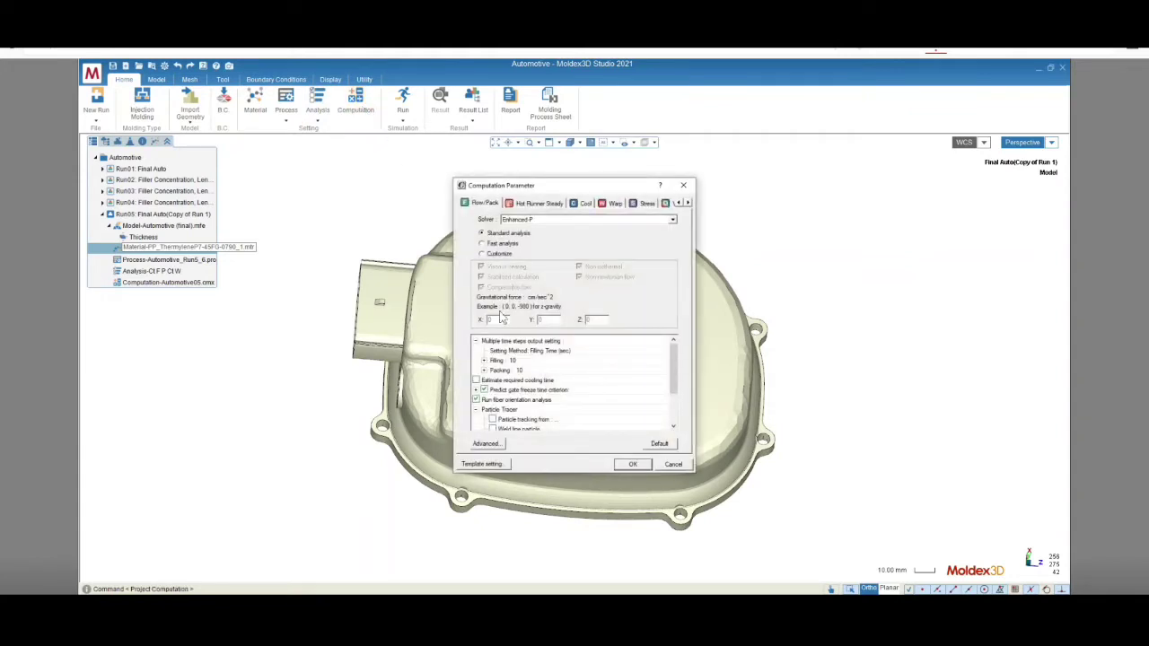
{"action": "left_click", "coordinate": [484, 390]}
{"action": "left_click", "coordinate": [488, 446]}
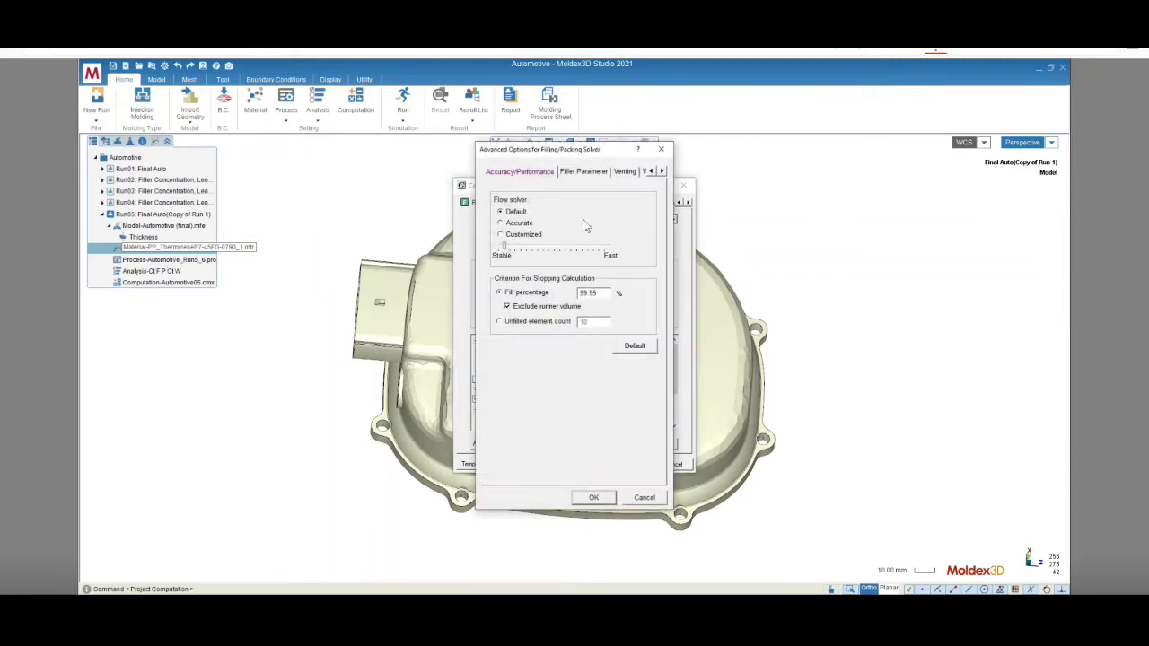
- Review the Filler Parameter tab, keeping Short fiber as filler type and IBOF closure
{"action": "left_click", "coordinate": [588, 172]}
{"action": "left_click", "coordinate": [602, 191]}
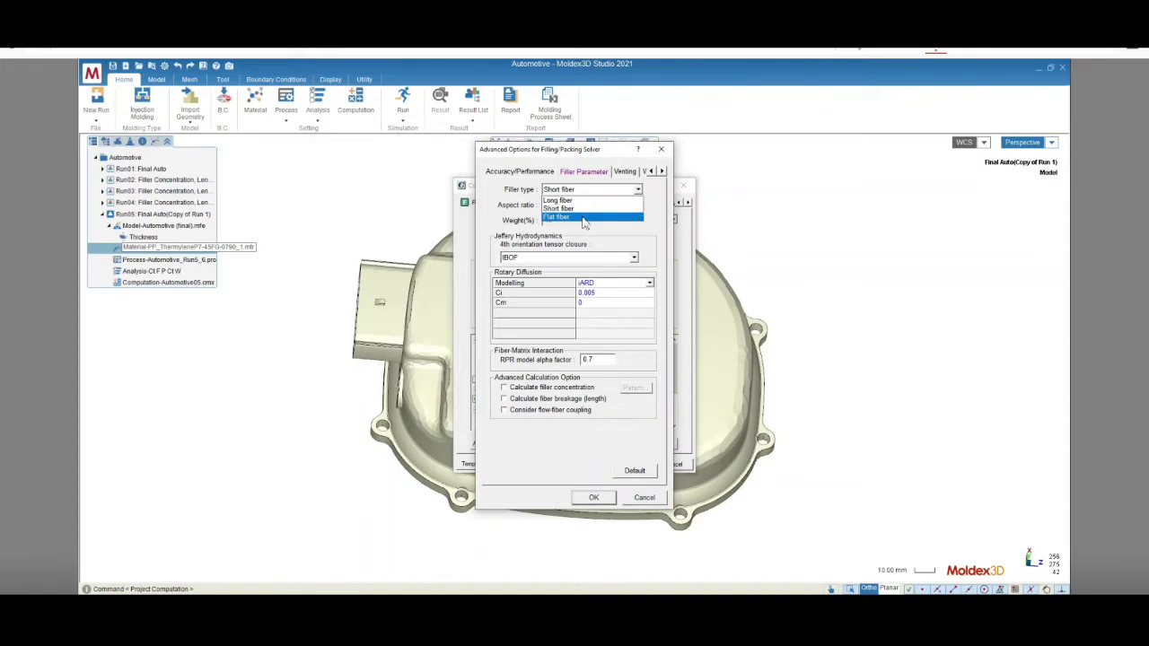
{"action": "left_click", "coordinate": [597, 232]}
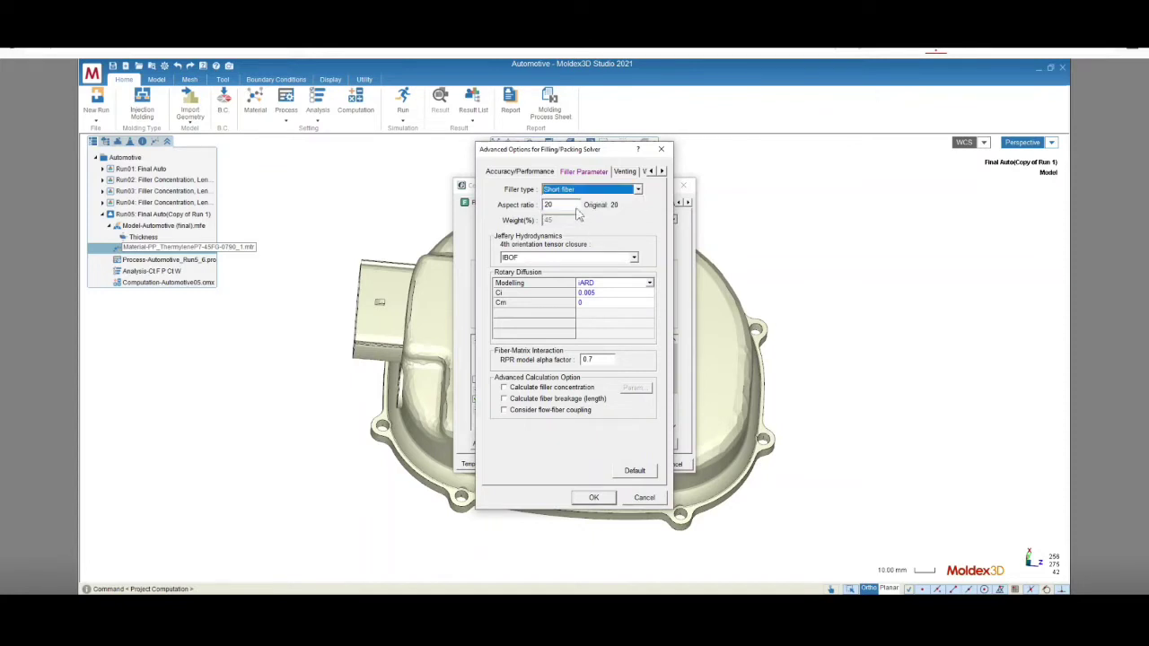
{"action": "left_click", "coordinate": [598, 258]}
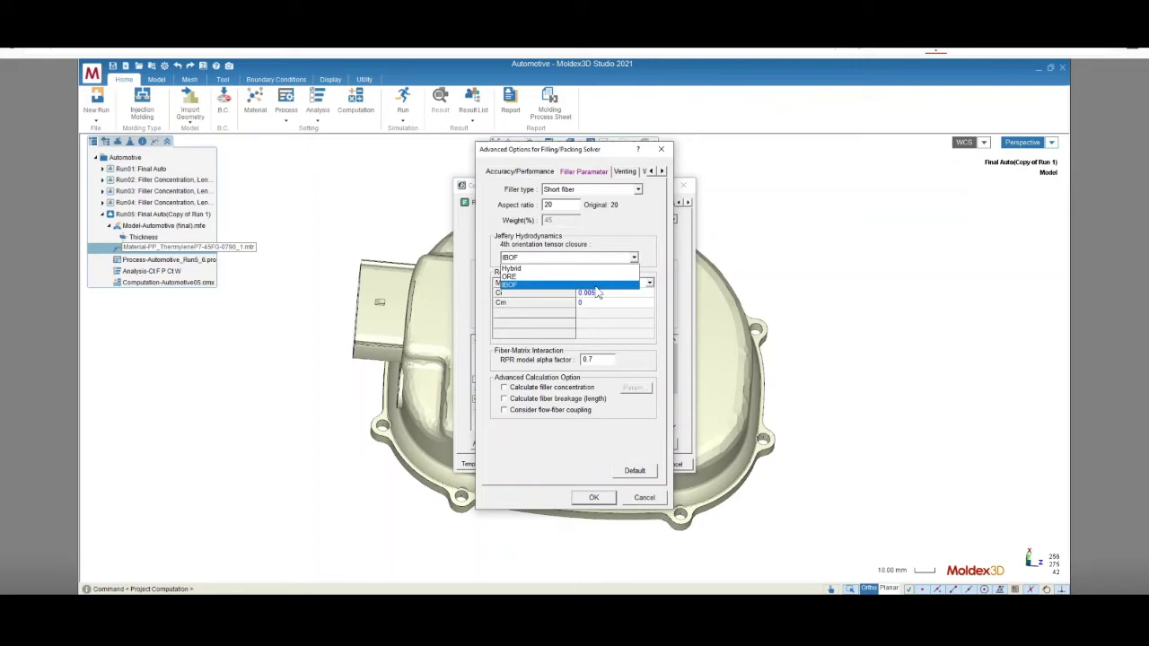
{"action": "left_click", "coordinate": [595, 285]}
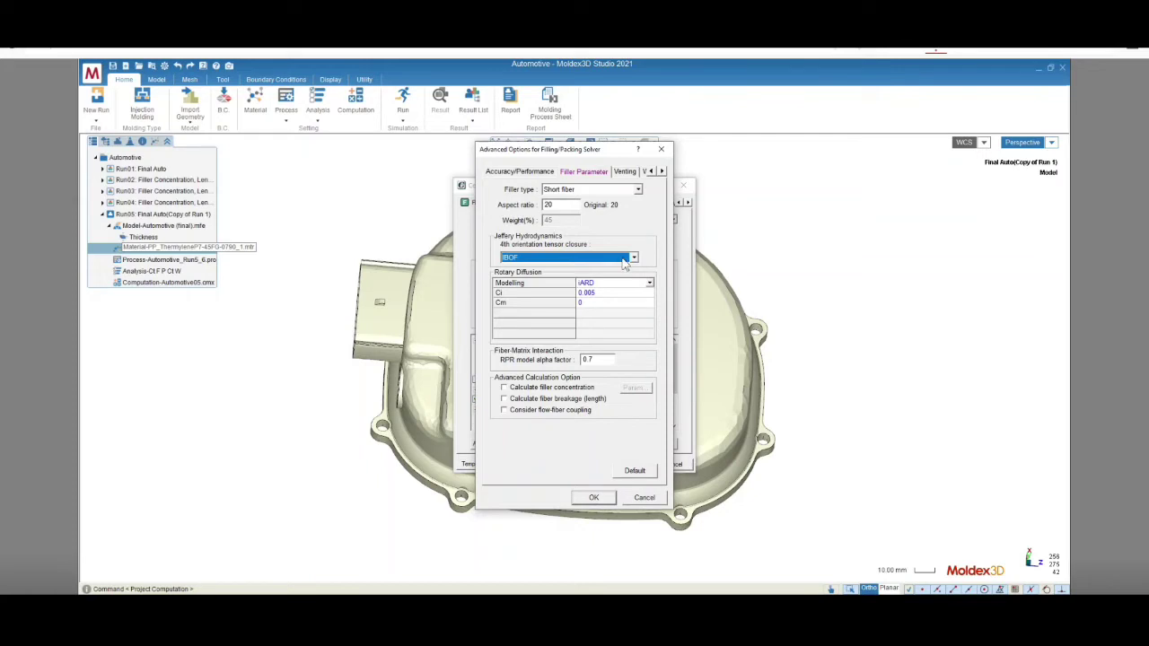
- Switch the filler to Long fiber, preview ARD rotary diffusion, then return to iARD
{"action": "left_click", "coordinate": [638, 189]}
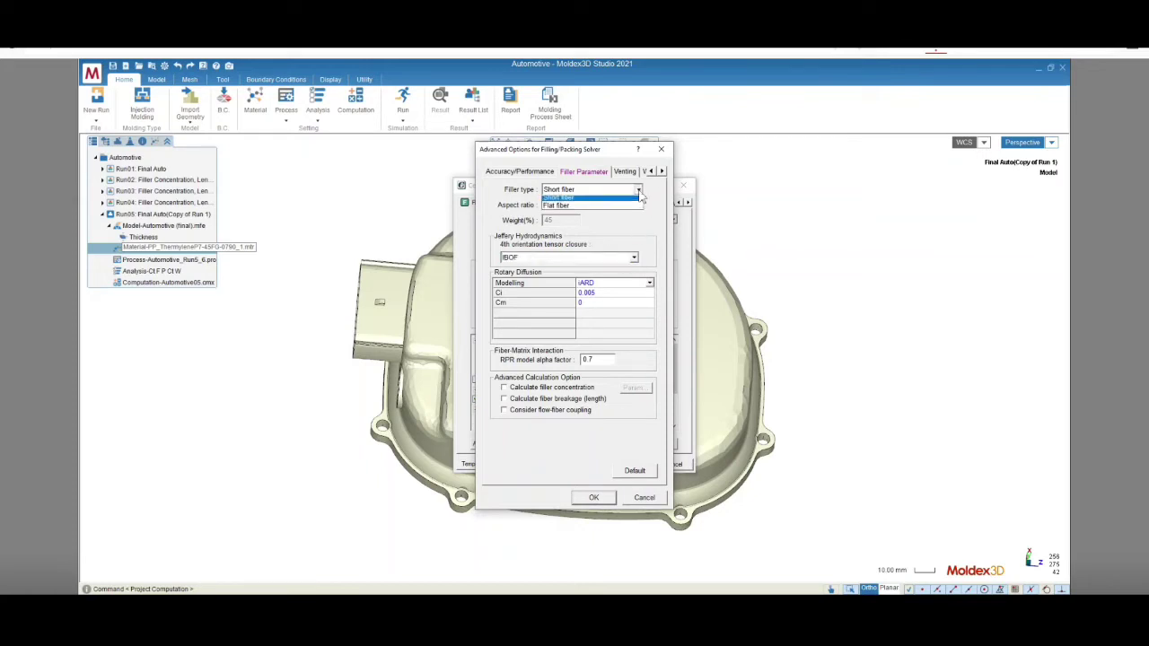
{"action": "left_click", "coordinate": [624, 202]}
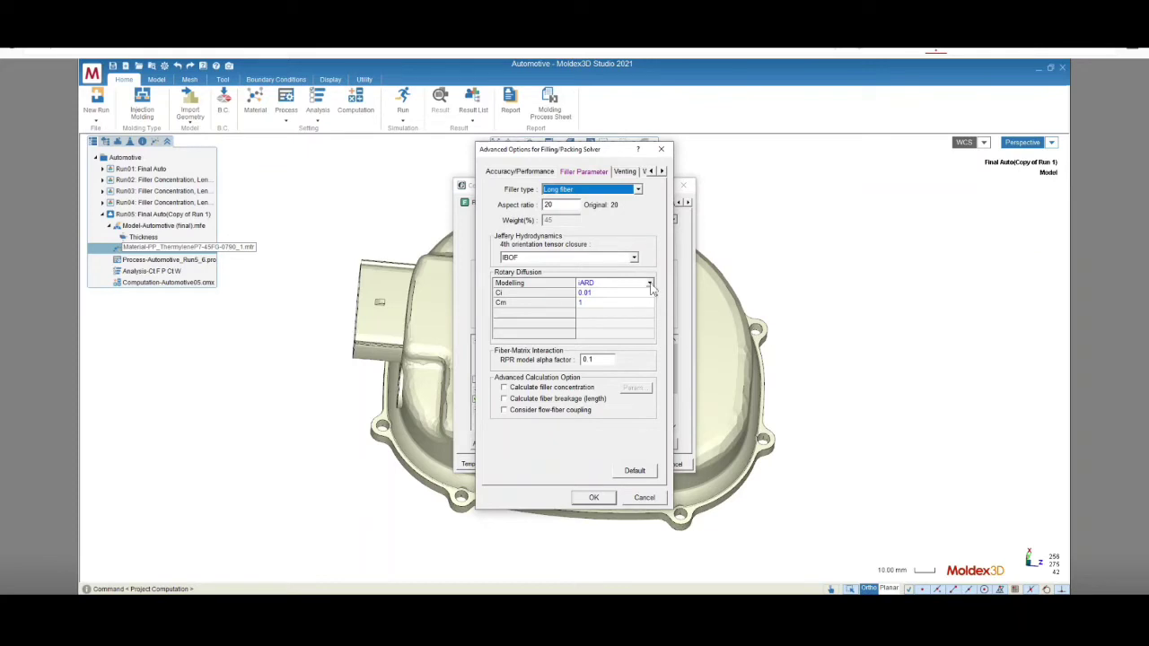
{"action": "left_click", "coordinate": [651, 285]}
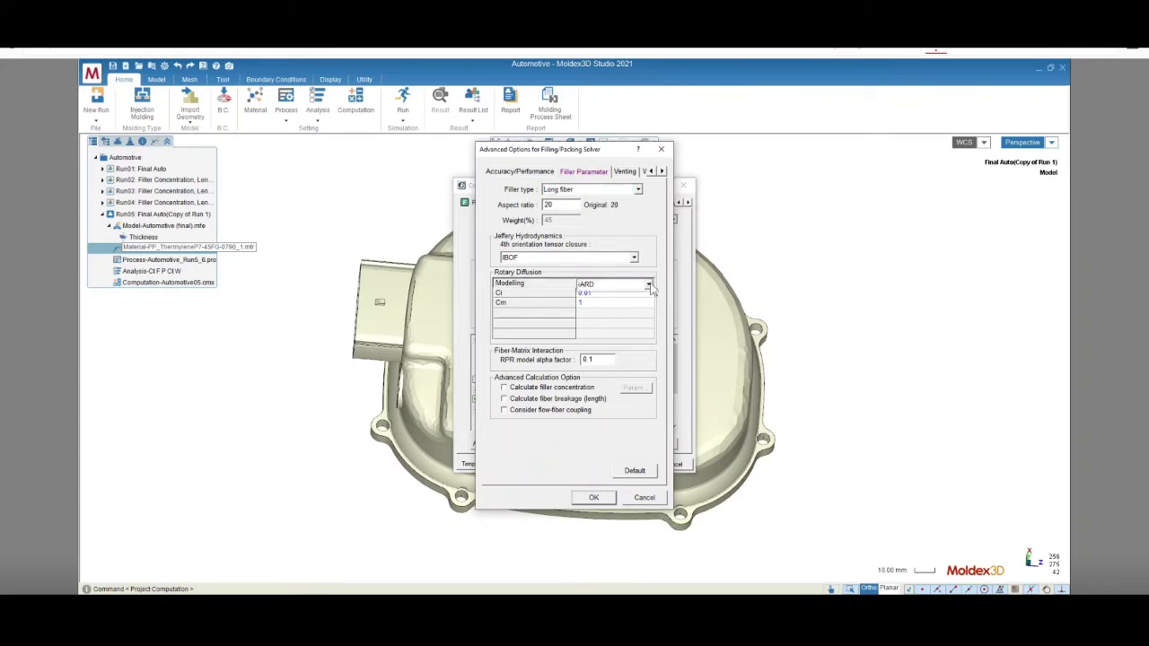
{"action": "left_click", "coordinate": [649, 283]}
{"action": "left_click", "coordinate": [639, 304]}
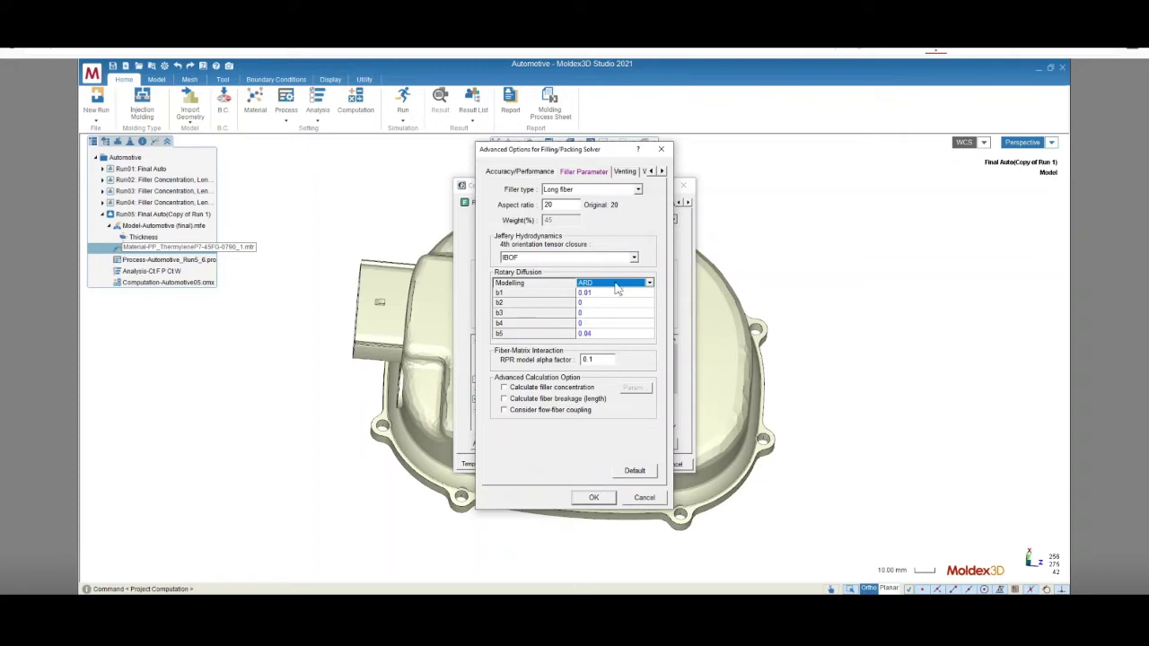
{"action": "left_click", "coordinate": [648, 282]}
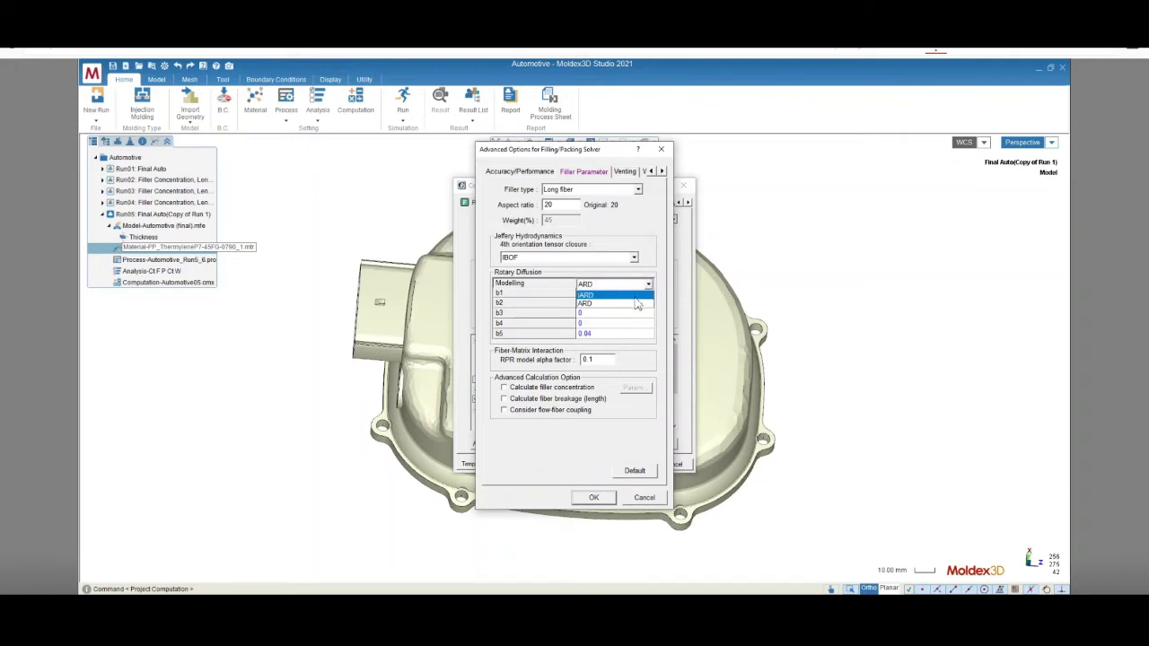
{"action": "left_click", "coordinate": [636, 299]}
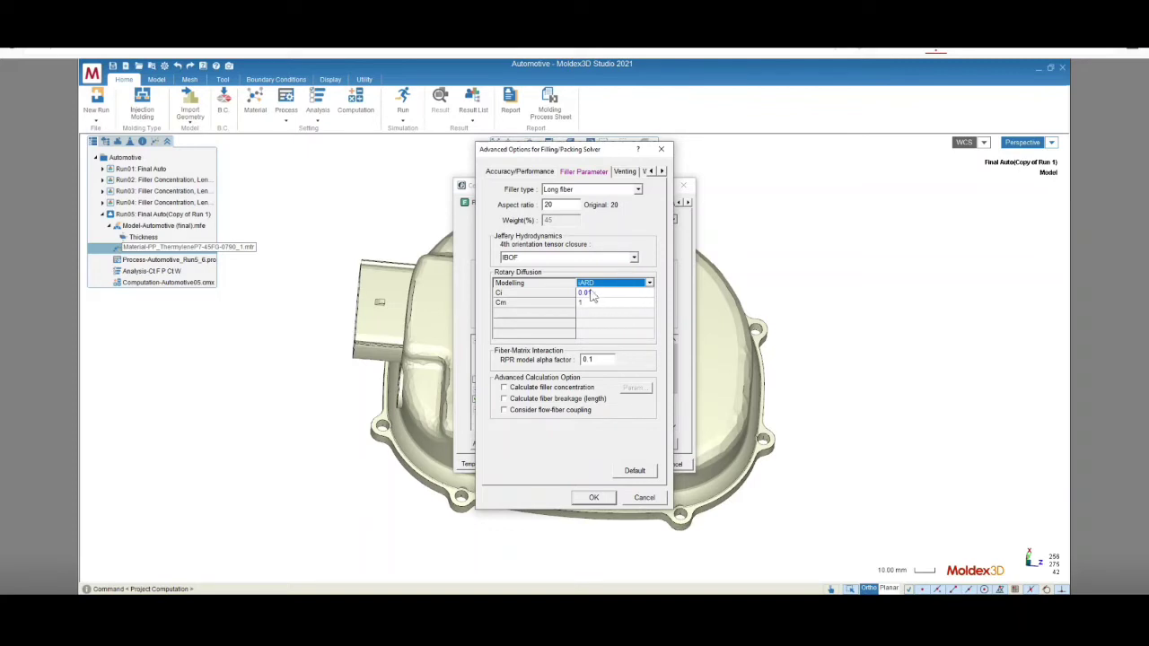
{"action": "left_click", "coordinate": [638, 190]}
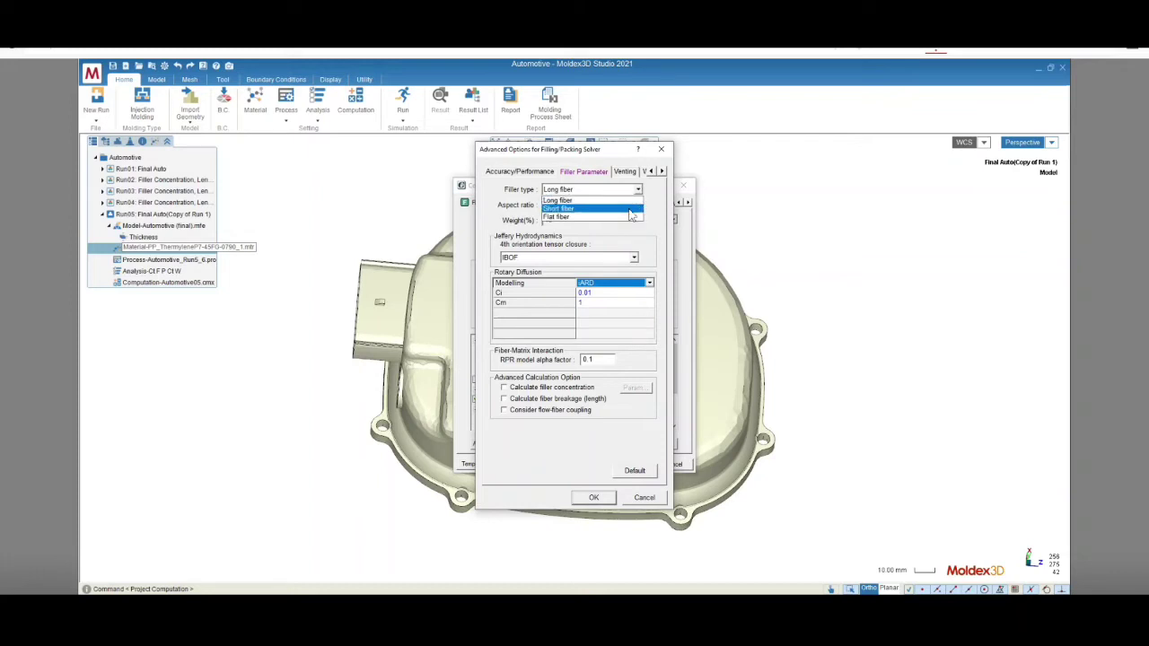
- Restore Short fiber, try Folgar-Tucker then iARD, enable filler concentration, and accept the options
{"action": "left_click", "coordinate": [631, 210]}
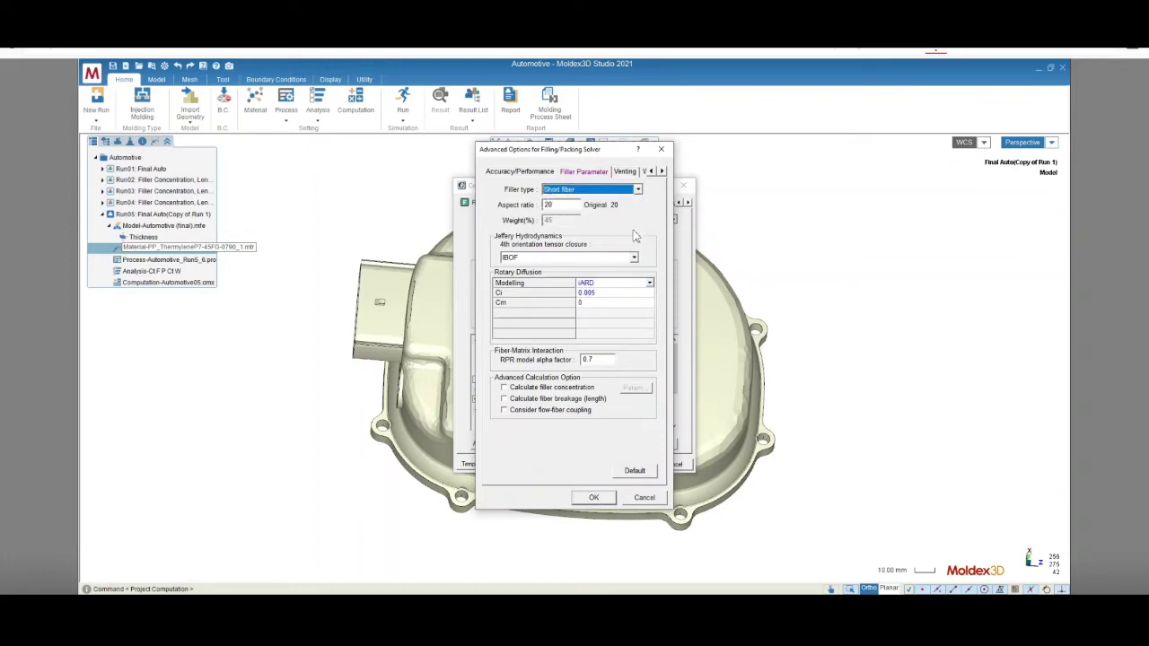
{"action": "left_click", "coordinate": [649, 283]}
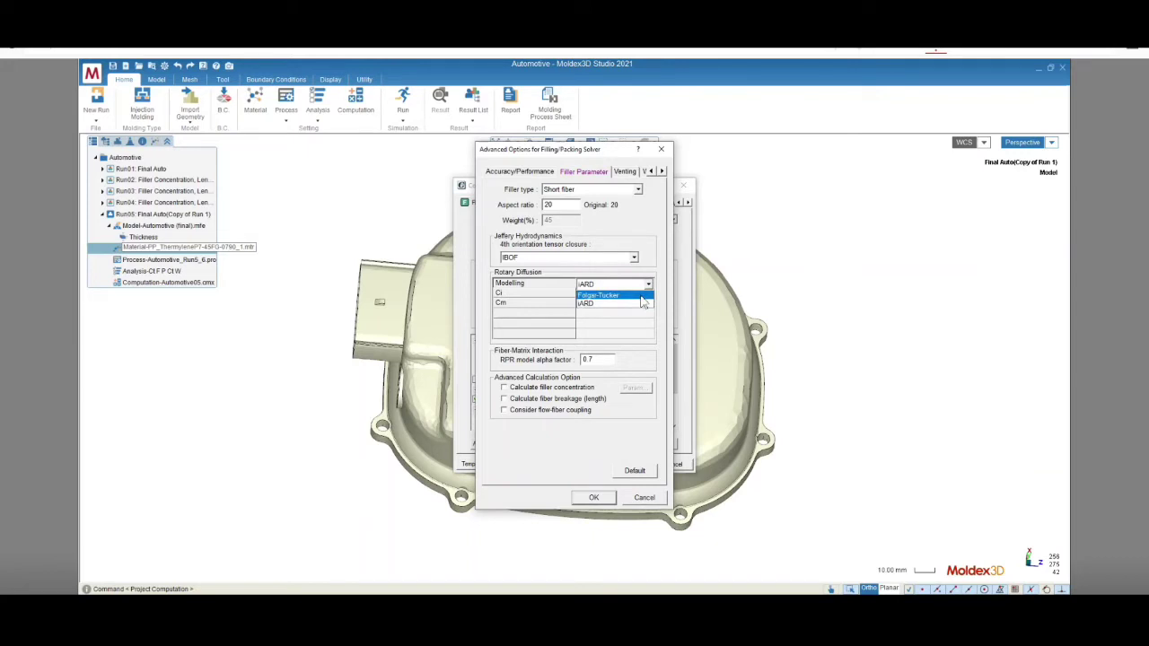
{"action": "left_click", "coordinate": [643, 296]}
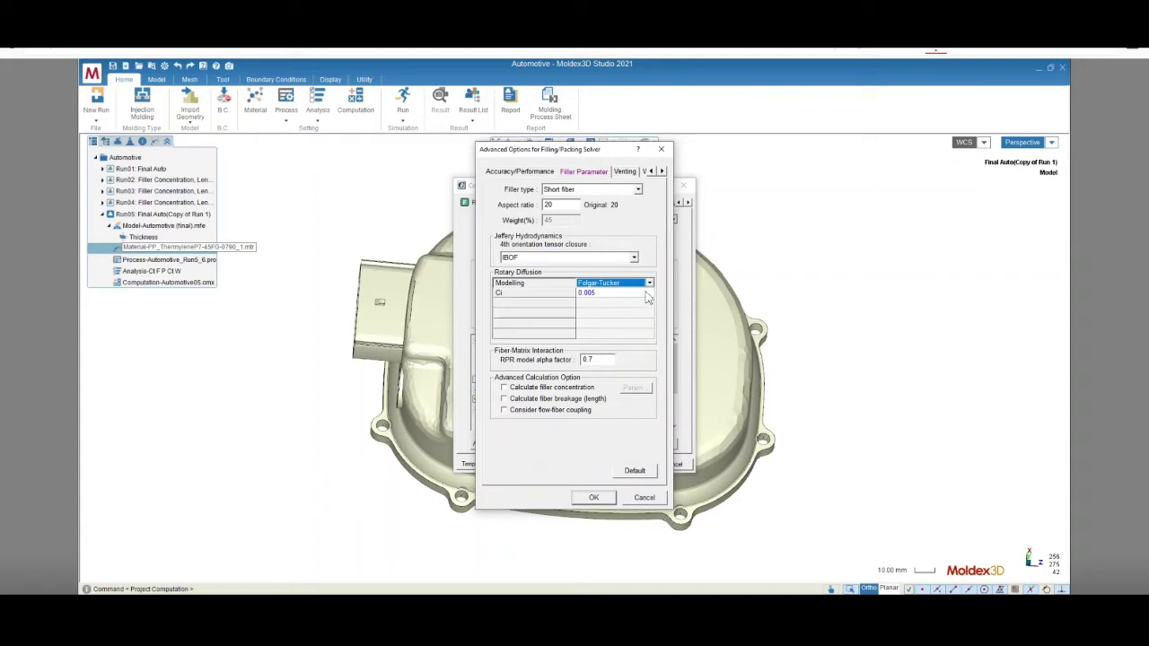
{"action": "left_click", "coordinate": [649, 285]}
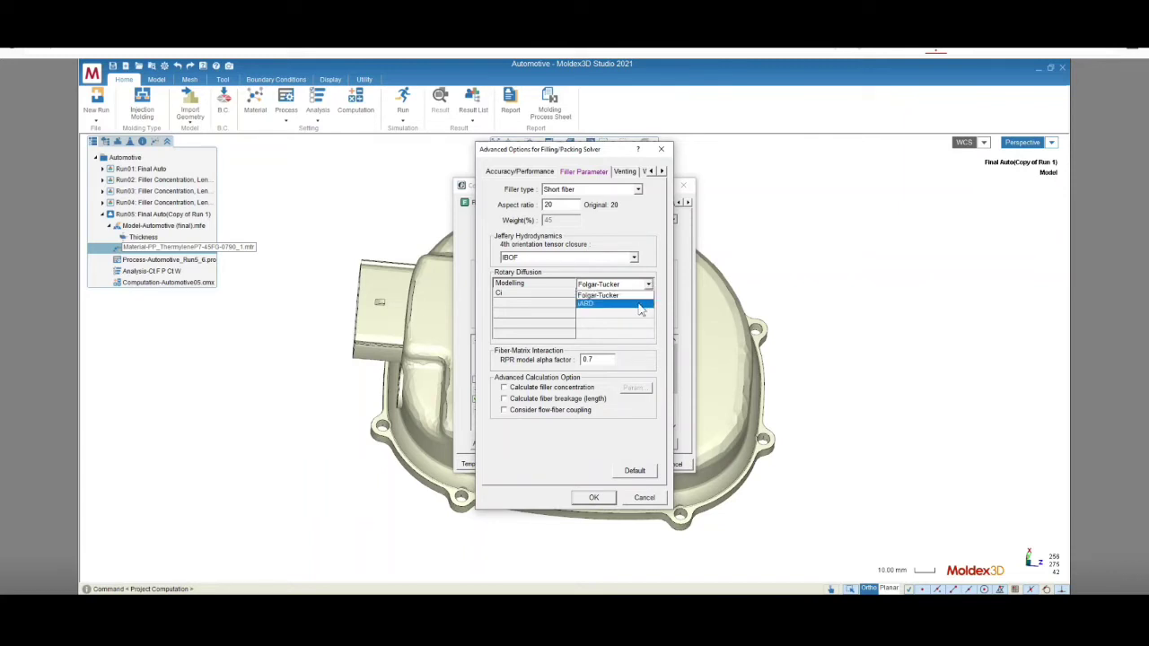
{"action": "left_click", "coordinate": [641, 305]}
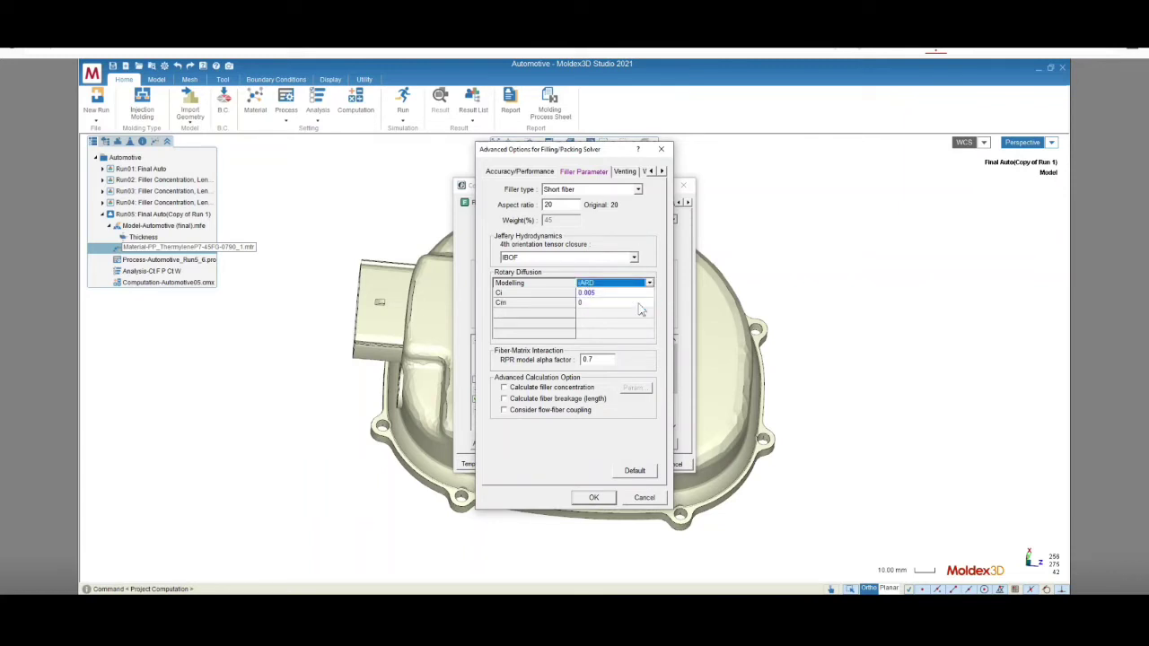
{"action": "left_click", "coordinate": [504, 389]}
{"action": "left_click", "coordinate": [593, 498]}
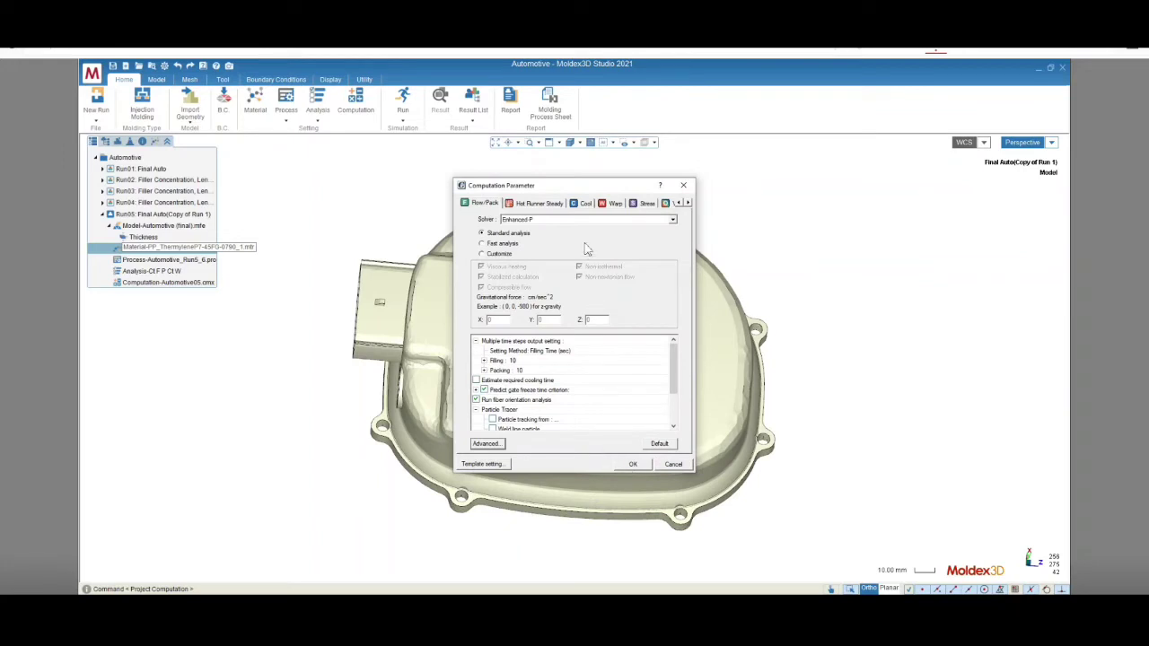
- Select the Mori-Tanaka micromechanics model in Warp settings and confirm the computation parameters
{"action": "left_click", "coordinate": [606, 205]}
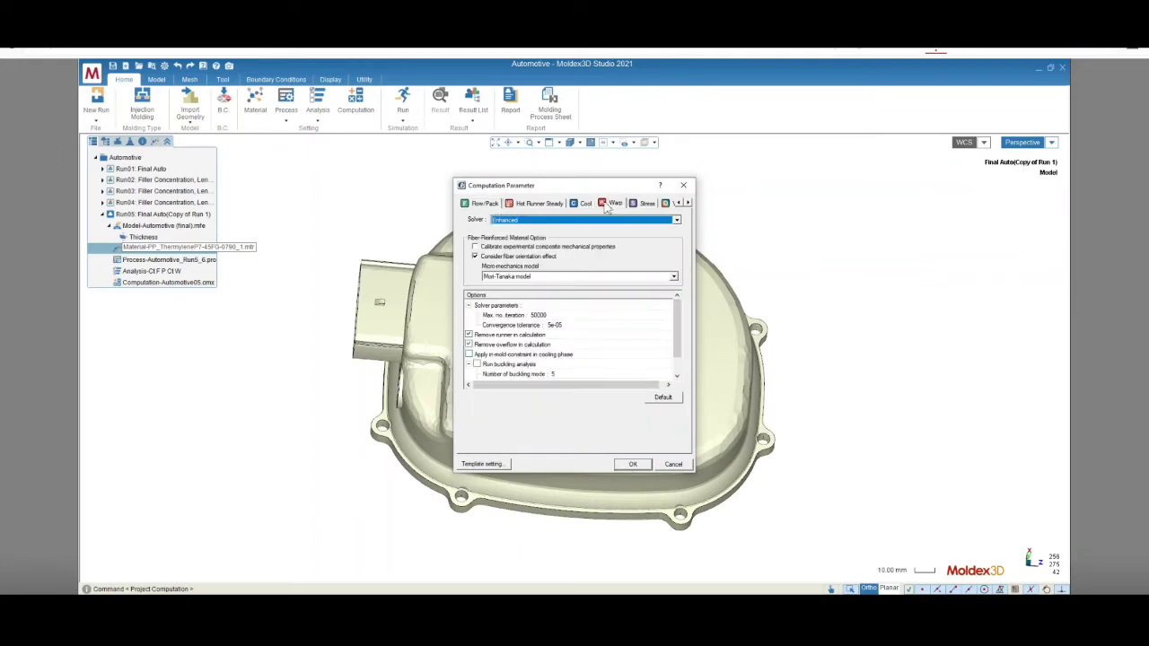
{"action": "left_click", "coordinate": [575, 278]}
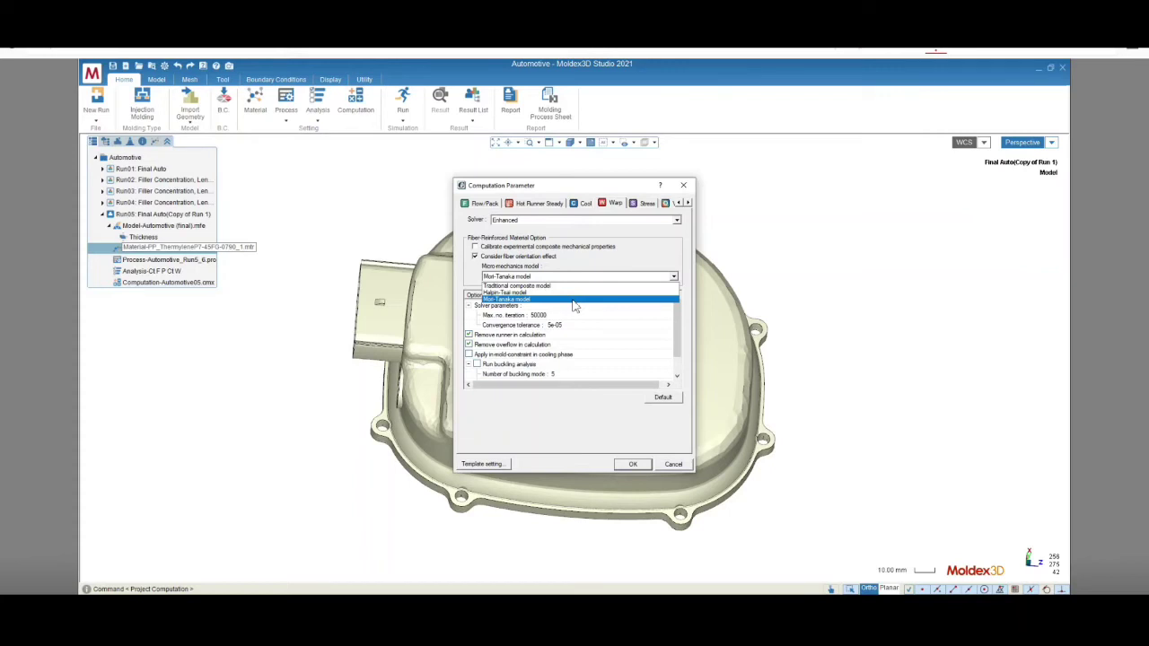
{"action": "left_click", "coordinate": [574, 299]}
{"action": "left_click", "coordinate": [633, 465]}
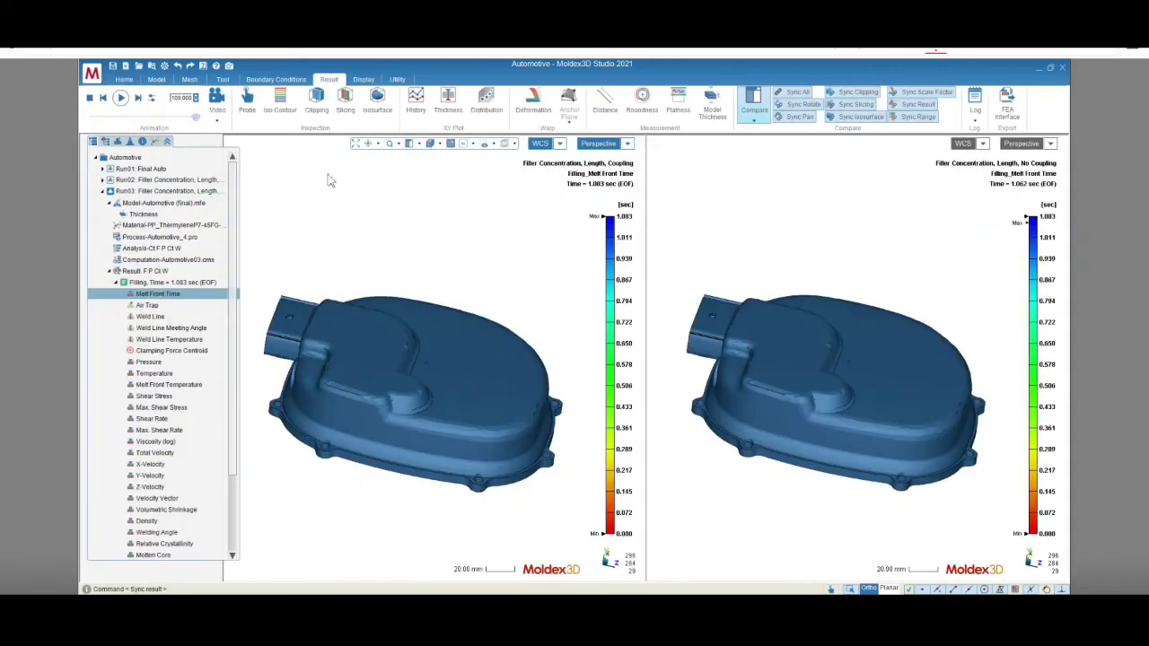
- Play the melt-front filling animation and tilt the synced views to watch the cover fill
{"action": "left_click", "coordinate": [120, 97]}
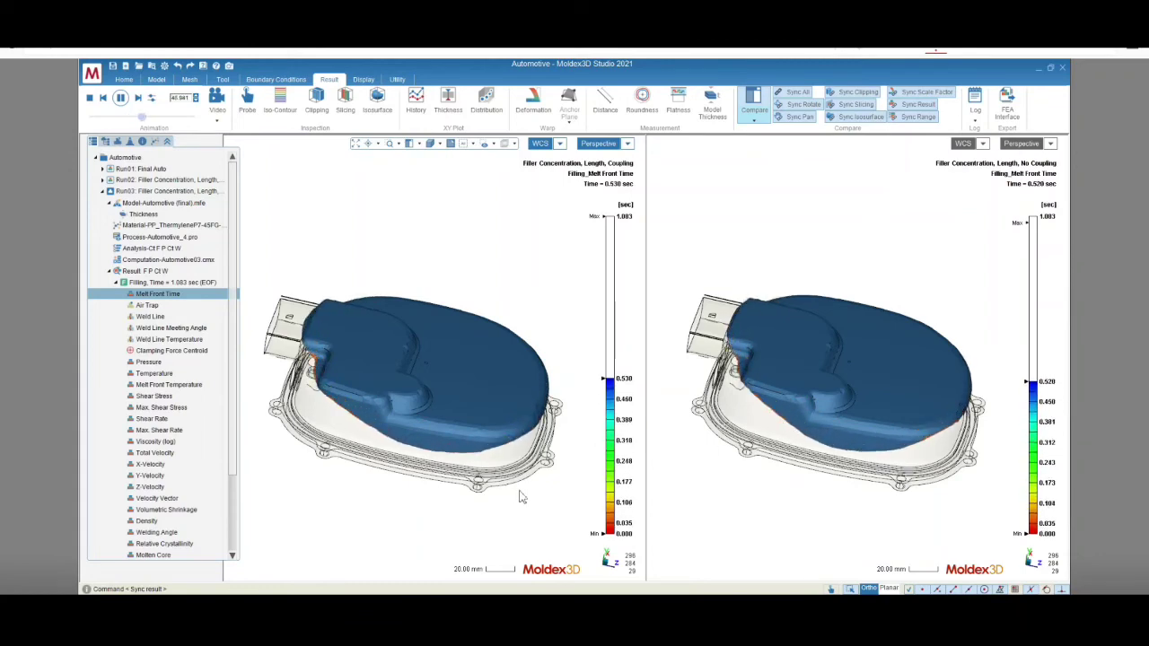
{"action": "middle_click_drag", "start_coordinate": [526, 492], "coordinate": [530, 441]}
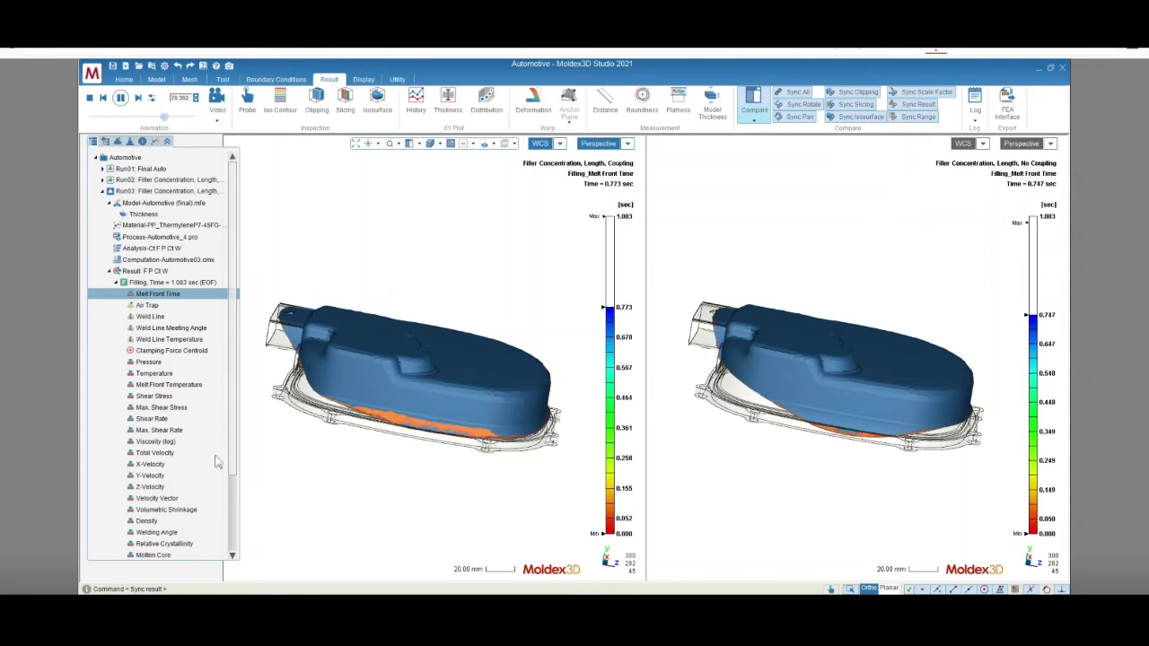
- Display the Fiber Orientation X and overall fiber orientation results
{"action": "scroll", "coordinate": [154, 363], "scroll_direction": "down", "scroll_amount": 3}
{"action": "scroll", "coordinate": [155, 364], "scroll_direction": "down", "scroll_amount": 2}
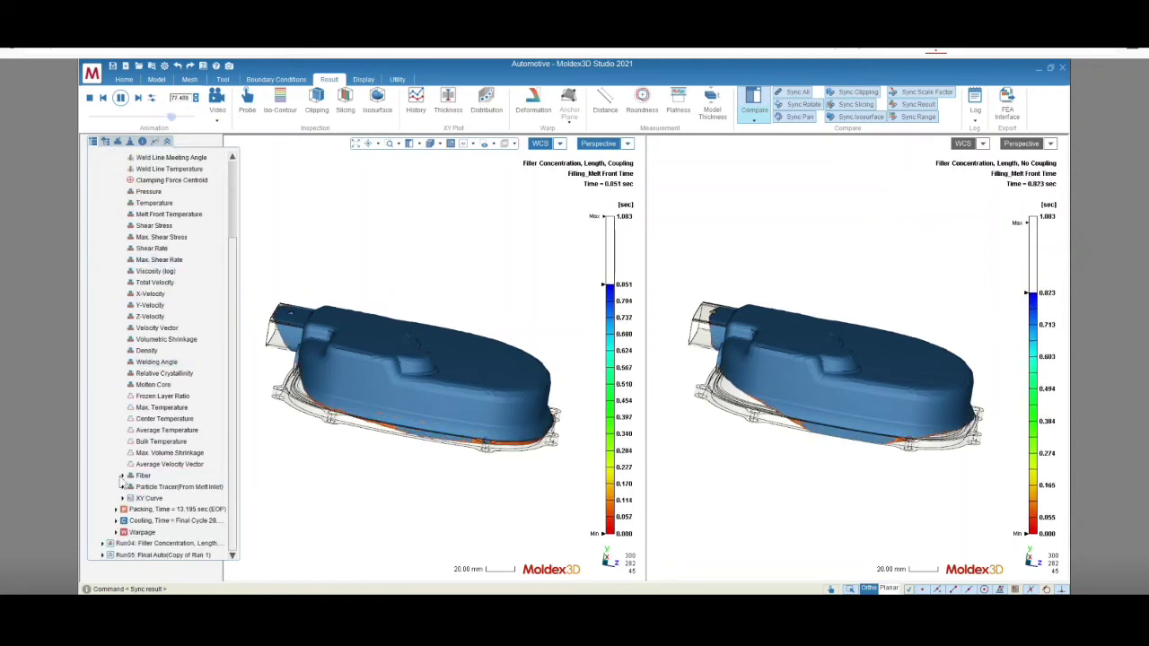
{"action": "left_click", "coordinate": [123, 475]}
{"action": "scroll", "coordinate": [123, 482], "scroll_direction": "down", "scroll_amount": 3}
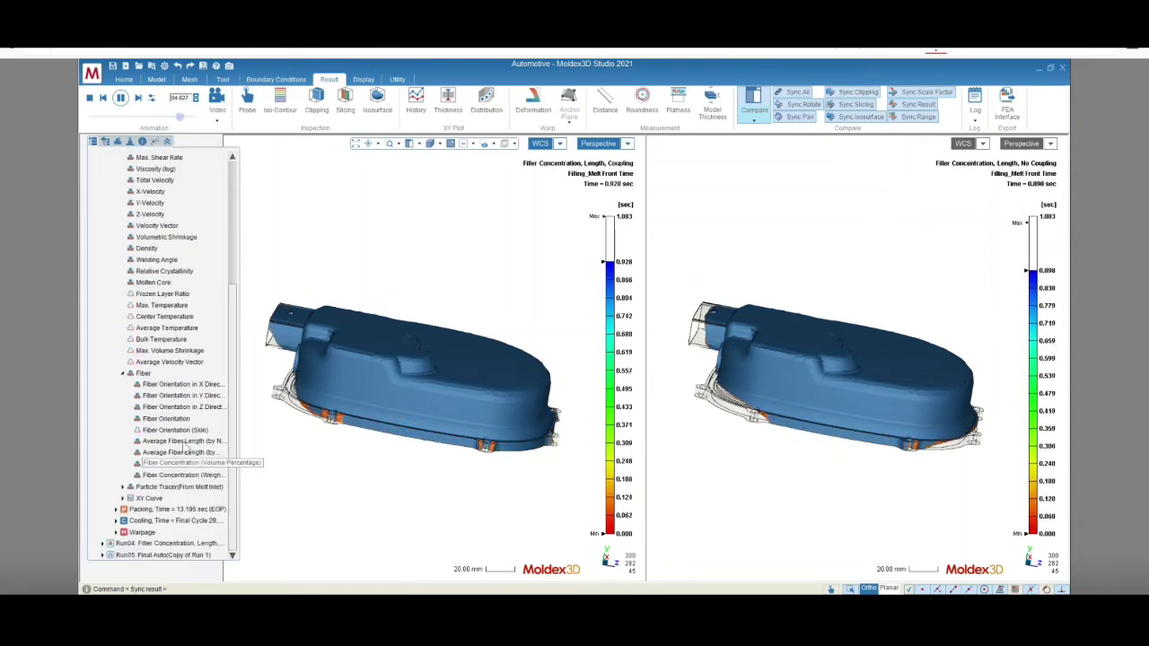
{"action": "left_click", "coordinate": [199, 385]}
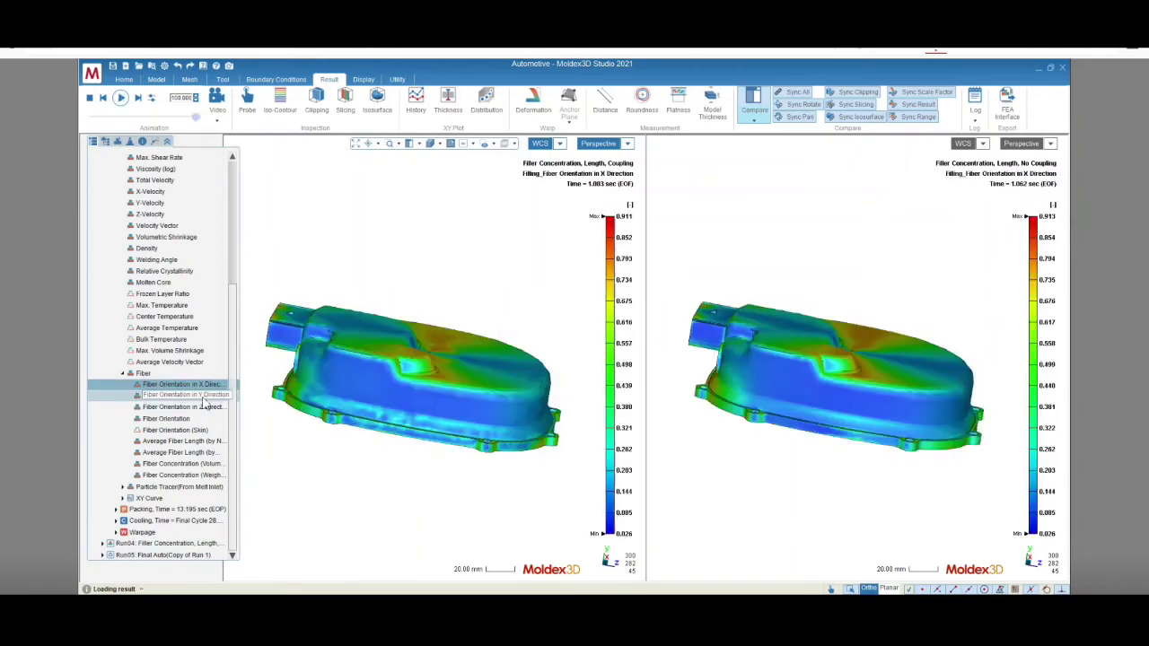
{"action": "left_click", "coordinate": [199, 419]}
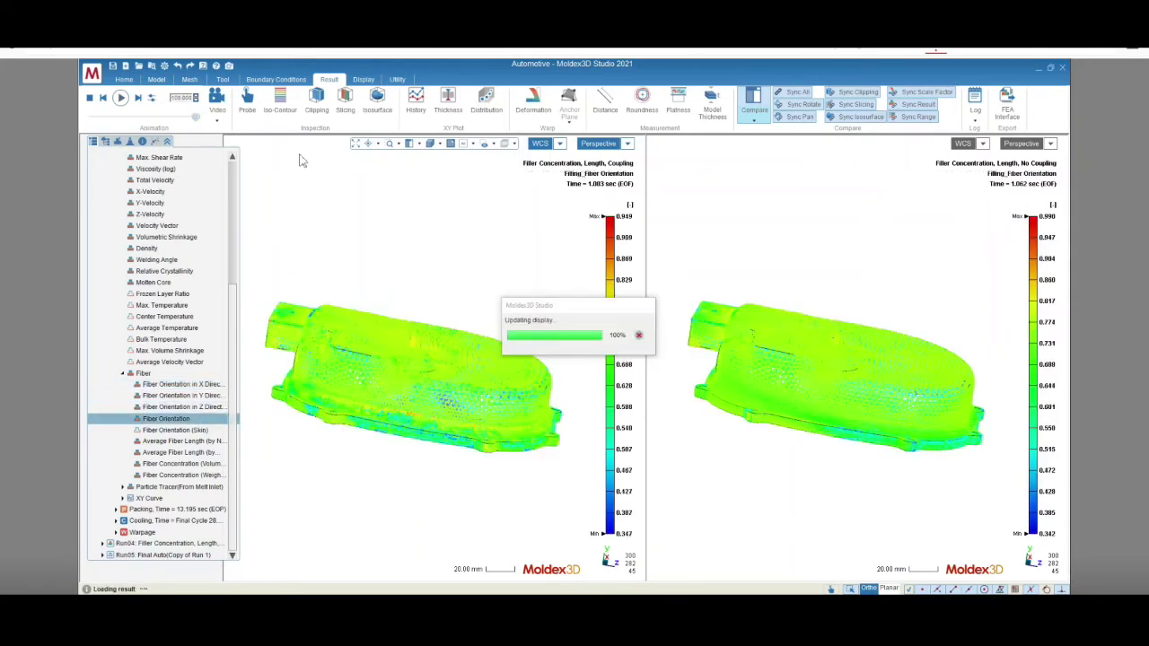
- Clip both parts with an inverted section plane, then show Fiber Orientation (Skin)
{"action": "left_click", "coordinate": [317, 101]}
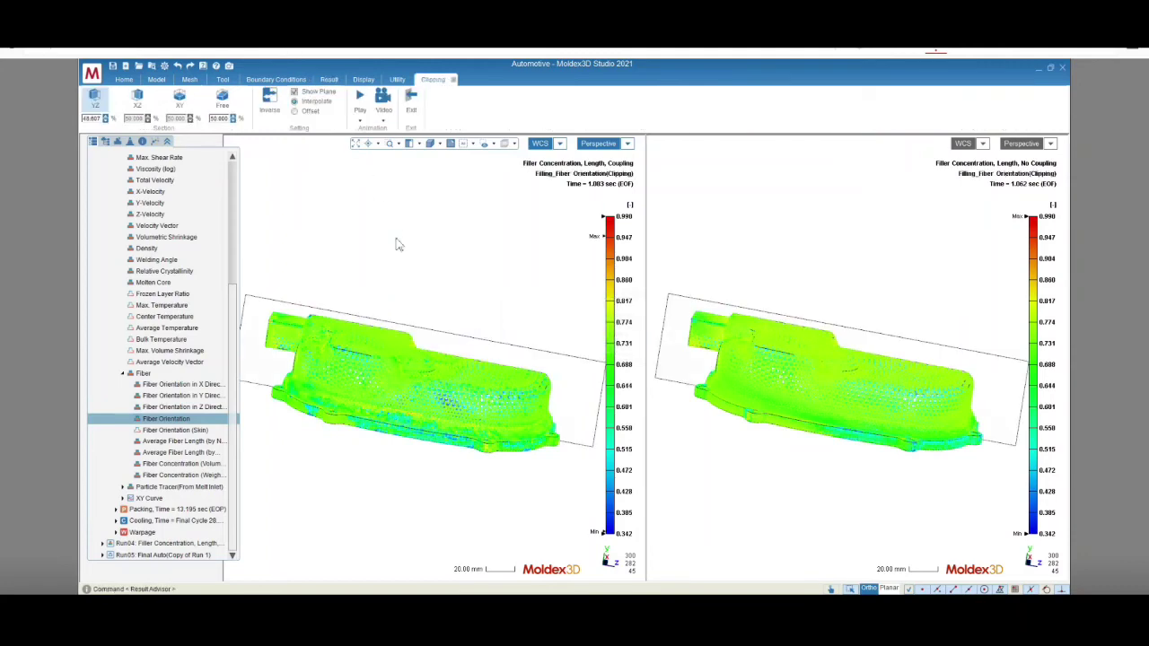
{"action": "left_click", "coordinate": [269, 99]}
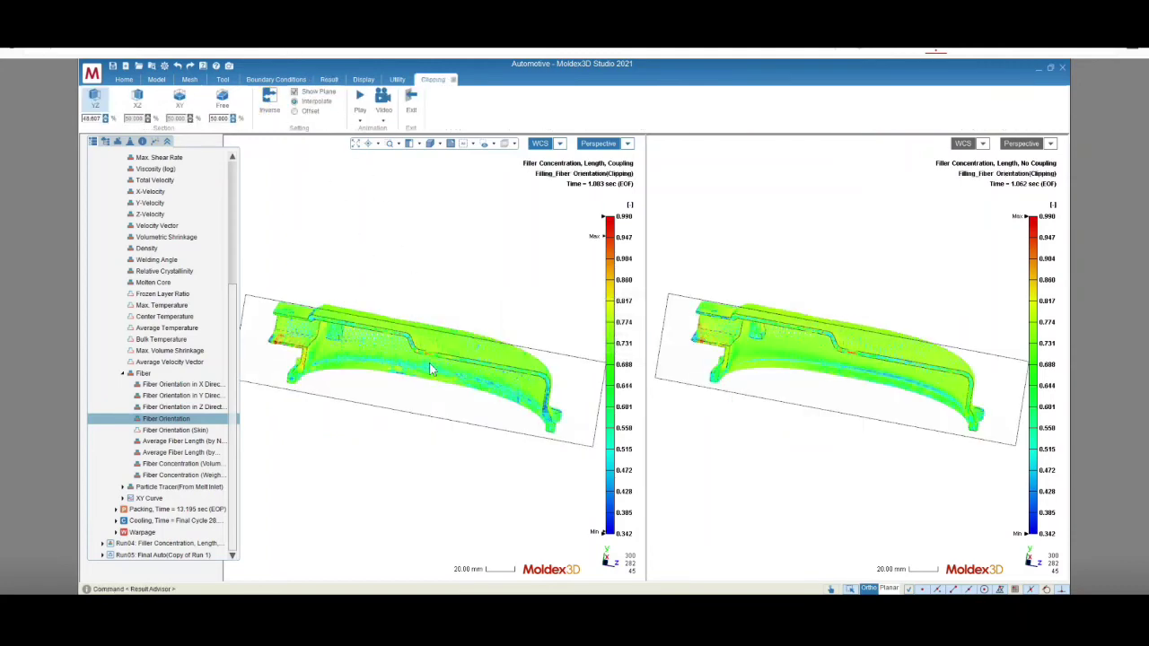
{"action": "scroll", "coordinate": [429, 363], "scroll_direction": "up", "scroll_amount": 3}
{"action": "scroll", "coordinate": [428, 362], "scroll_direction": "up", "scroll_amount": 2}
{"action": "middle_click_drag", "start_coordinate": [454, 305], "coordinate": [442, 361]}
{"action": "mouse_move", "coordinate": [442, 361]}
{"action": "left_mouse_down"}
{"action": "mouse_move", "coordinate": [471, 321]}
{"action": "mouse_move", "coordinate": [429, 395]}
{"action": "mouse_move", "coordinate": [451, 344]}
{"action": "mouse_move", "coordinate": [441, 365]}
{"action": "left_mouse_up"}
{"action": "scroll", "coordinate": [435, 373], "scroll_direction": "up", "scroll_amount": 5}
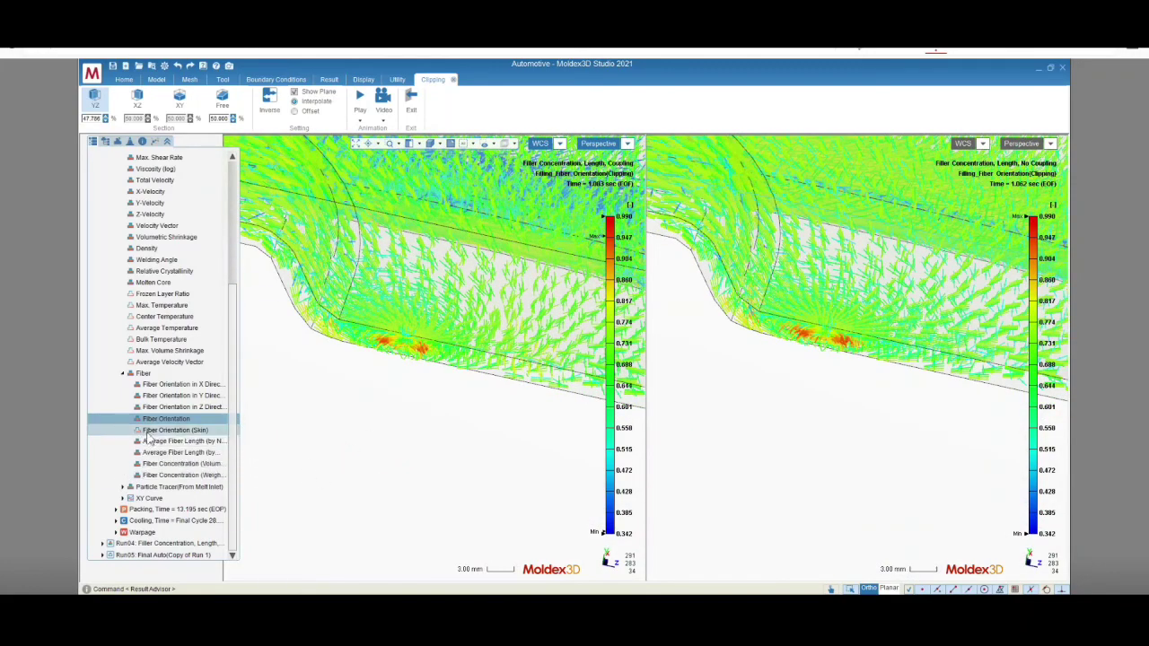
{"action": "left_click", "coordinate": [150, 431]}
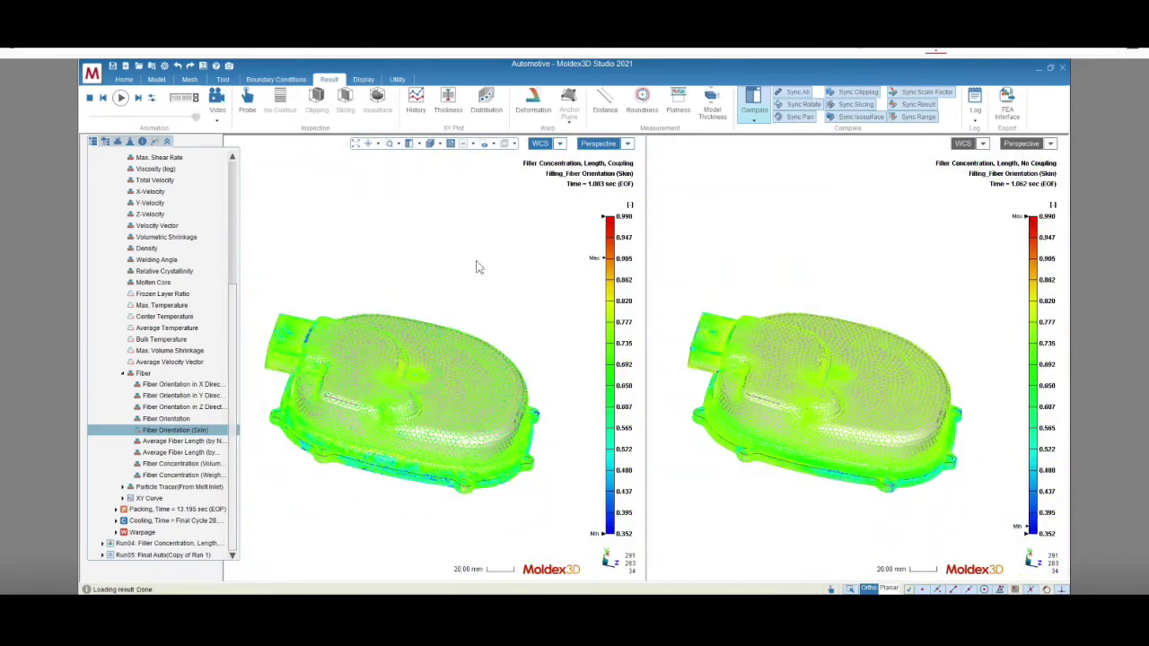
- Sync colour ranges and show Run04's Average Fiber Length by Number (left) and by Weight (right)
{"action": "middle_click_drag", "start_coordinate": [491, 306], "coordinate": [469, 385]}
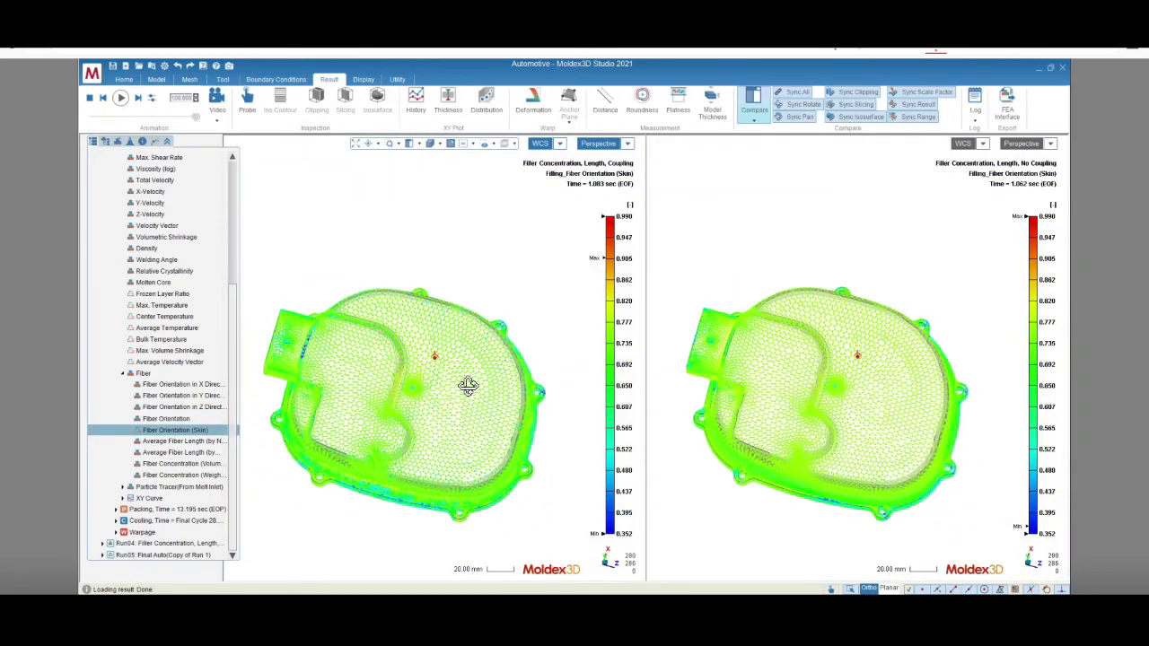
{"action": "left_click", "coordinate": [917, 118]}
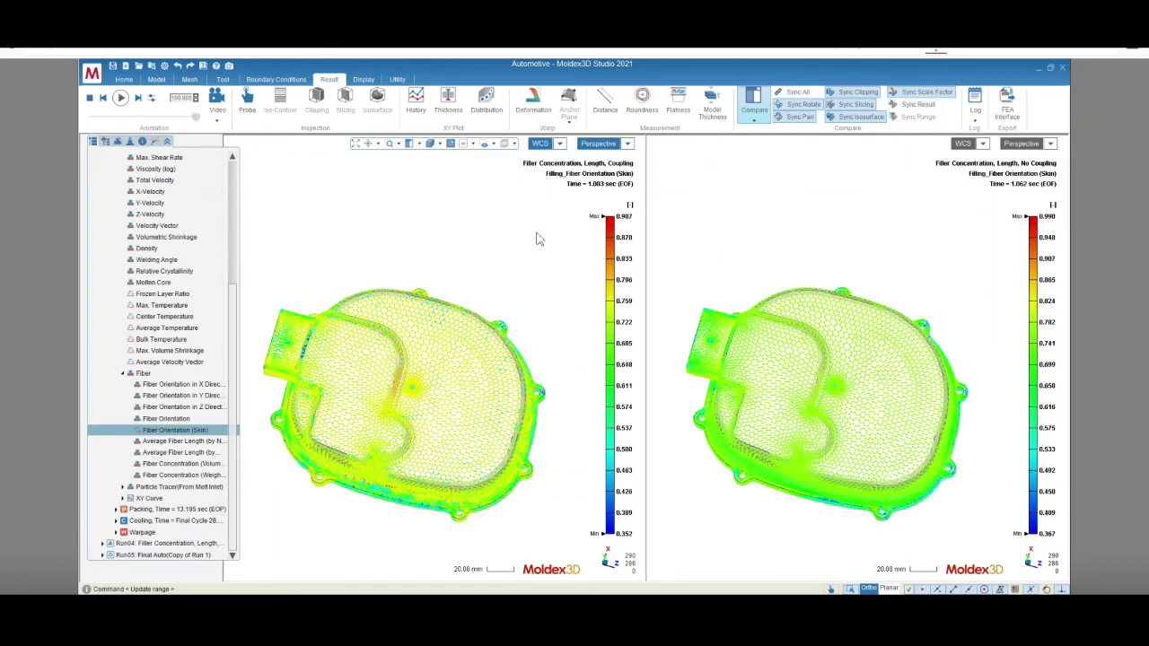
{"action": "double_click", "coordinate": [215, 543]}
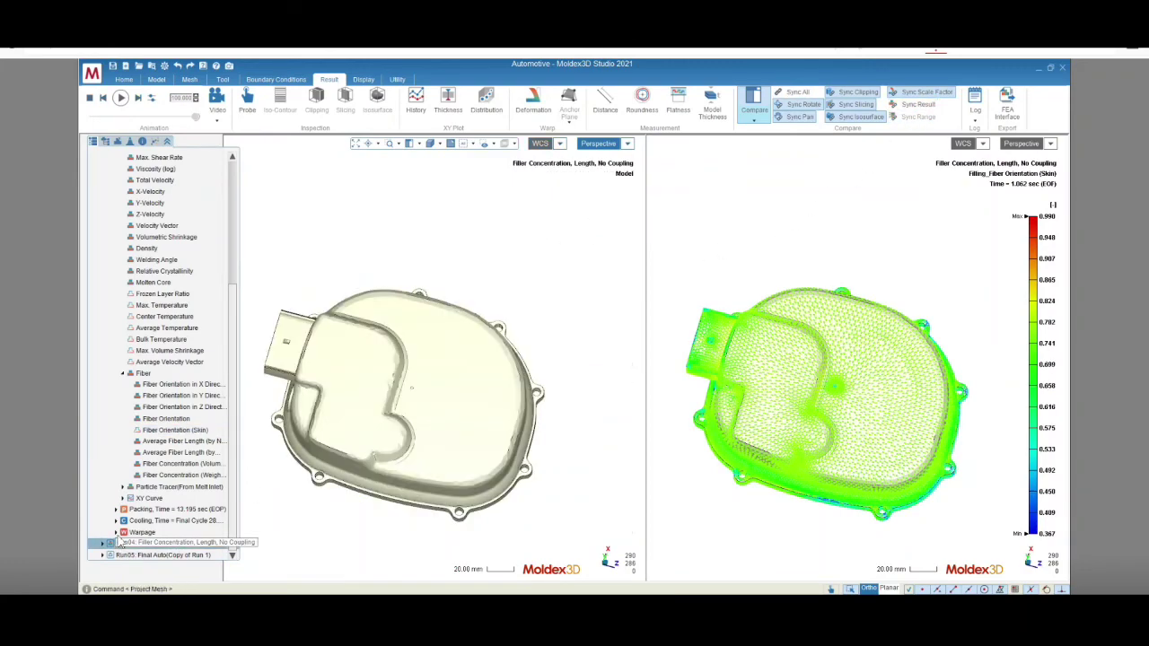
{"action": "left_click", "coordinate": [116, 295]}
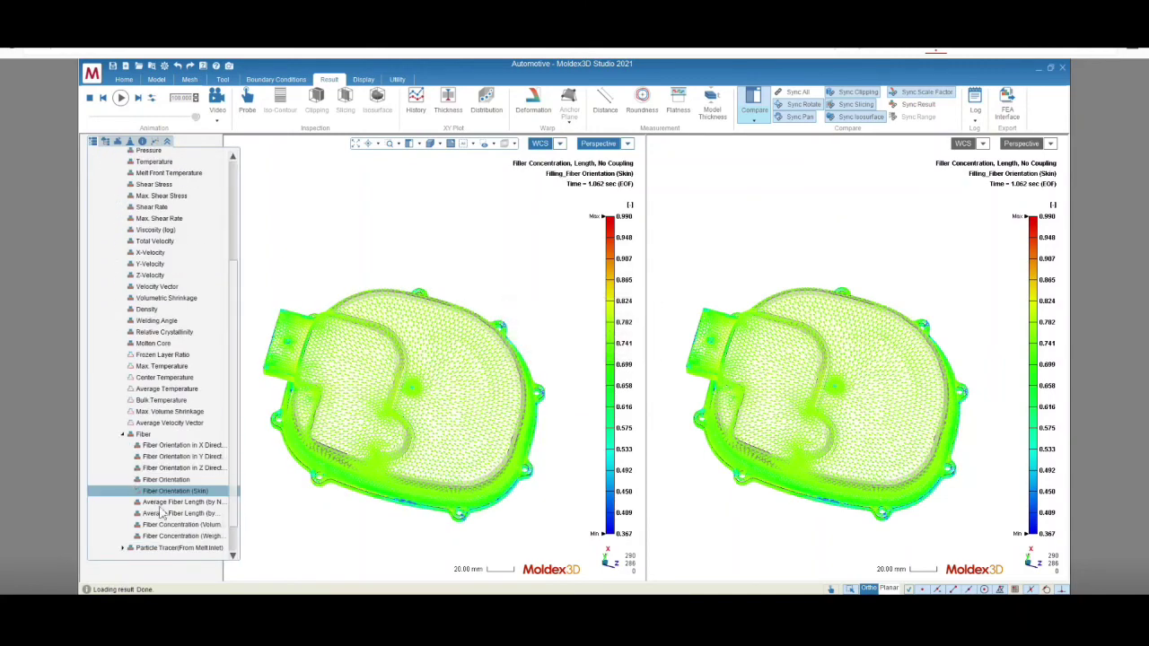
{"action": "left_click", "coordinate": [170, 503]}
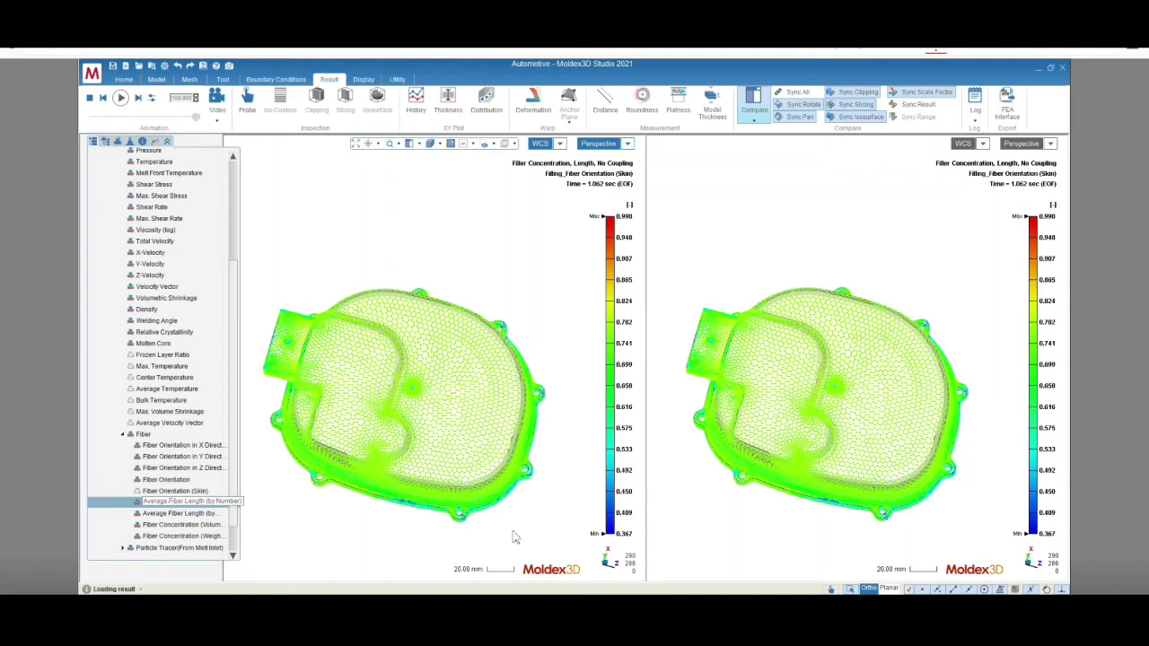
{"action": "left_click", "coordinate": [767, 531]}
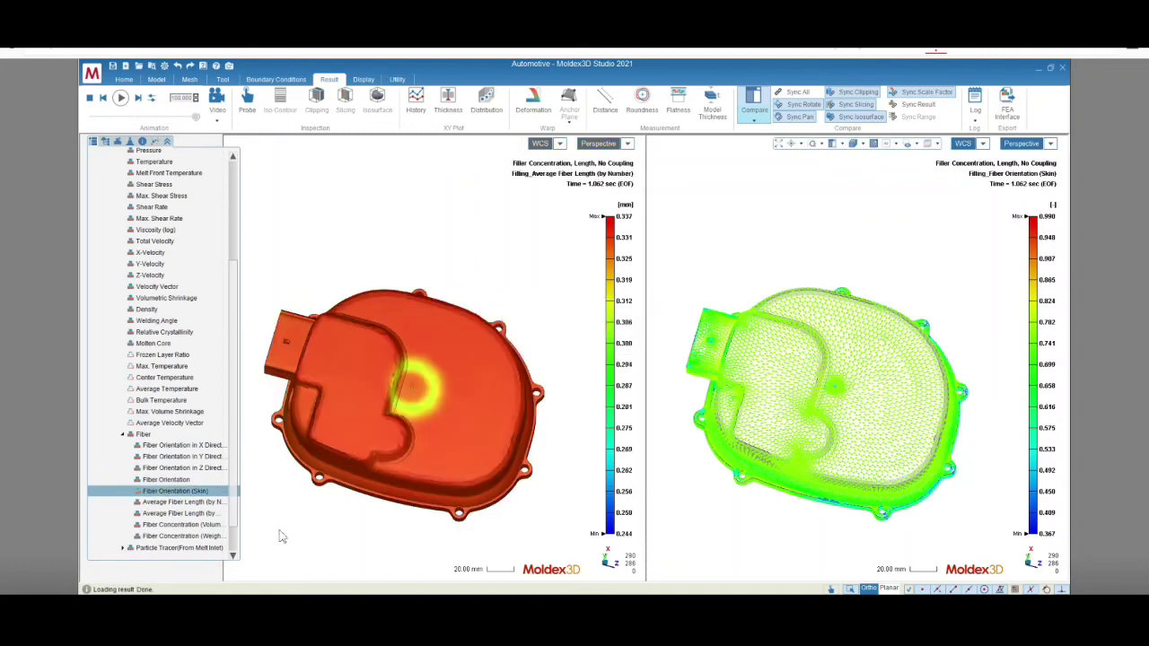
{"action": "left_click", "coordinate": [210, 514]}
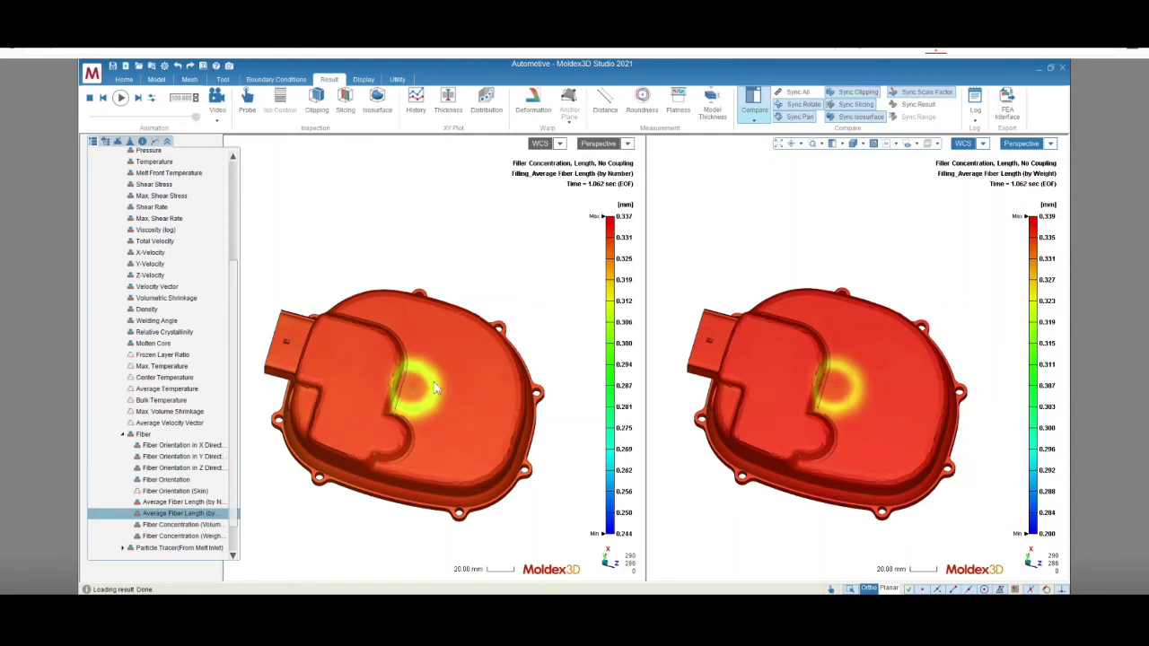
- Show Fiber Concentration by volume (left) and weight (right), capping the right scale at 42.865%
{"action": "left_click", "coordinate": [336, 542]}
{"action": "left_click", "coordinate": [193, 525]}
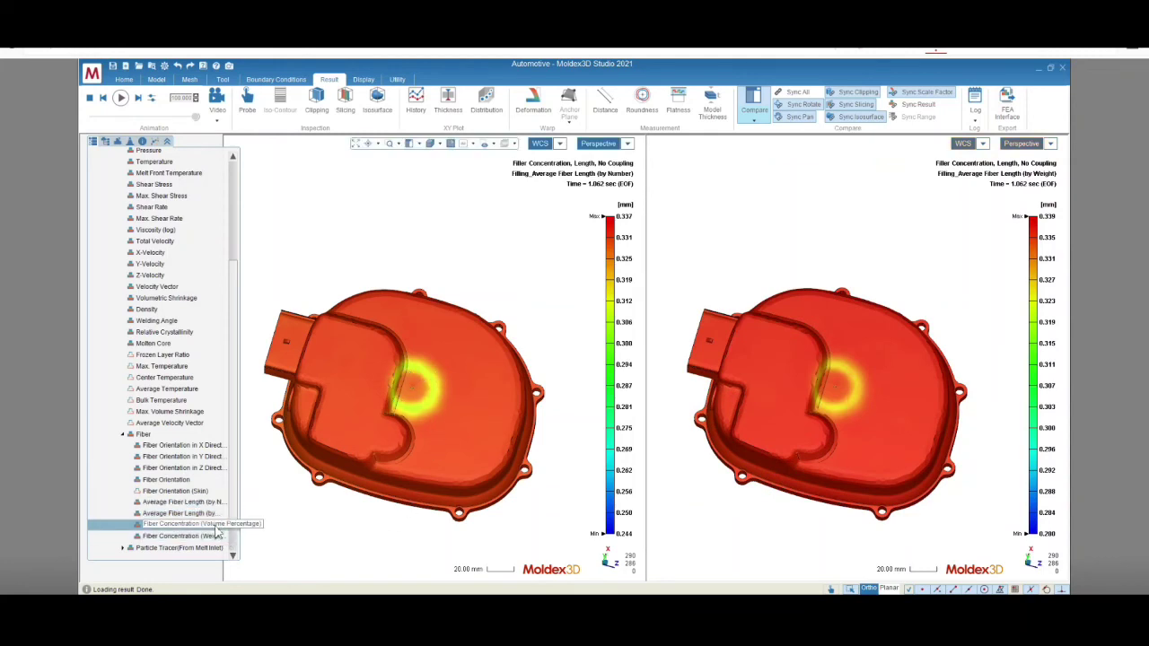
{"action": "left_click", "coordinate": [697, 514]}
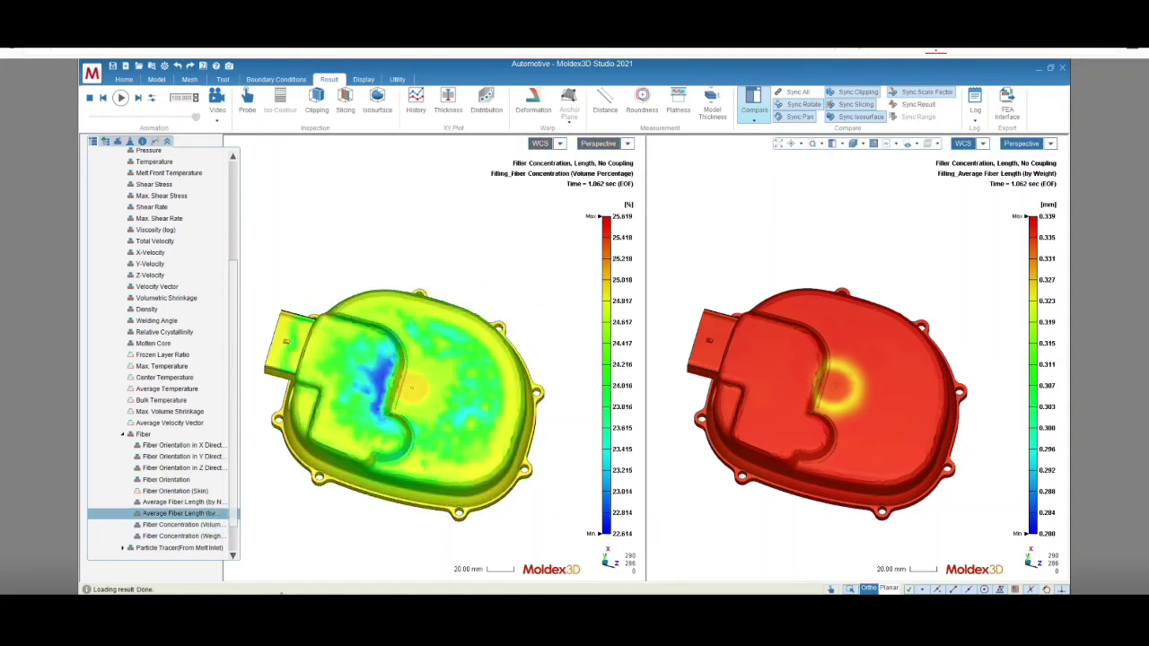
{"action": "left_click", "coordinate": [210, 537]}
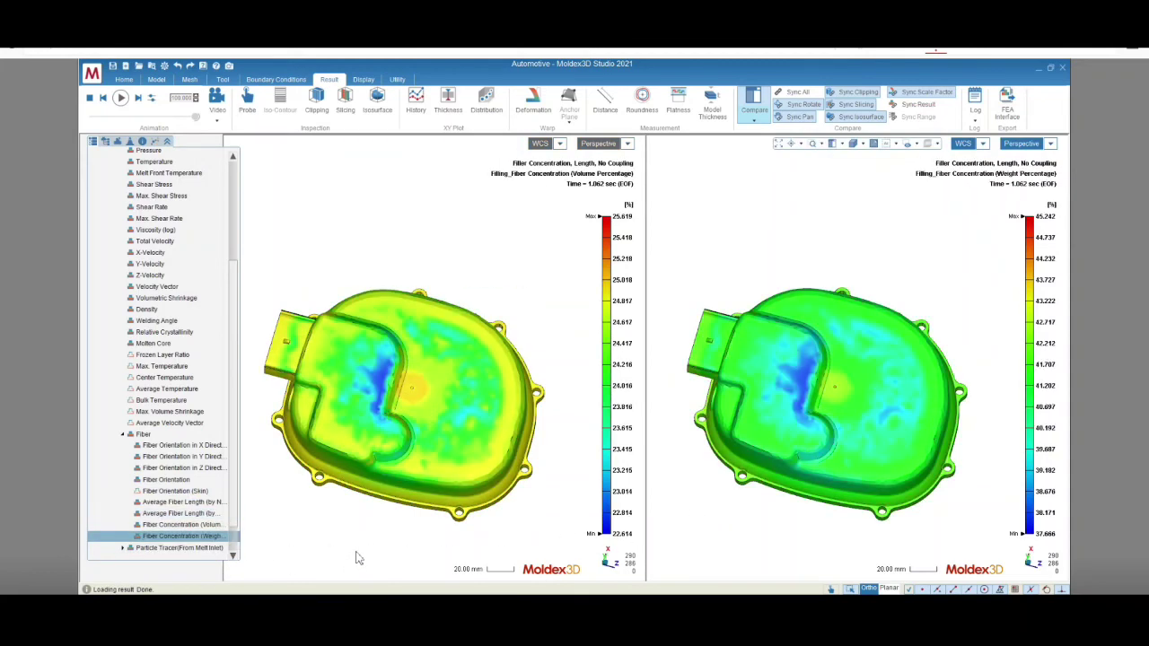
{"action": "mouse_move", "coordinate": [1020, 222]}
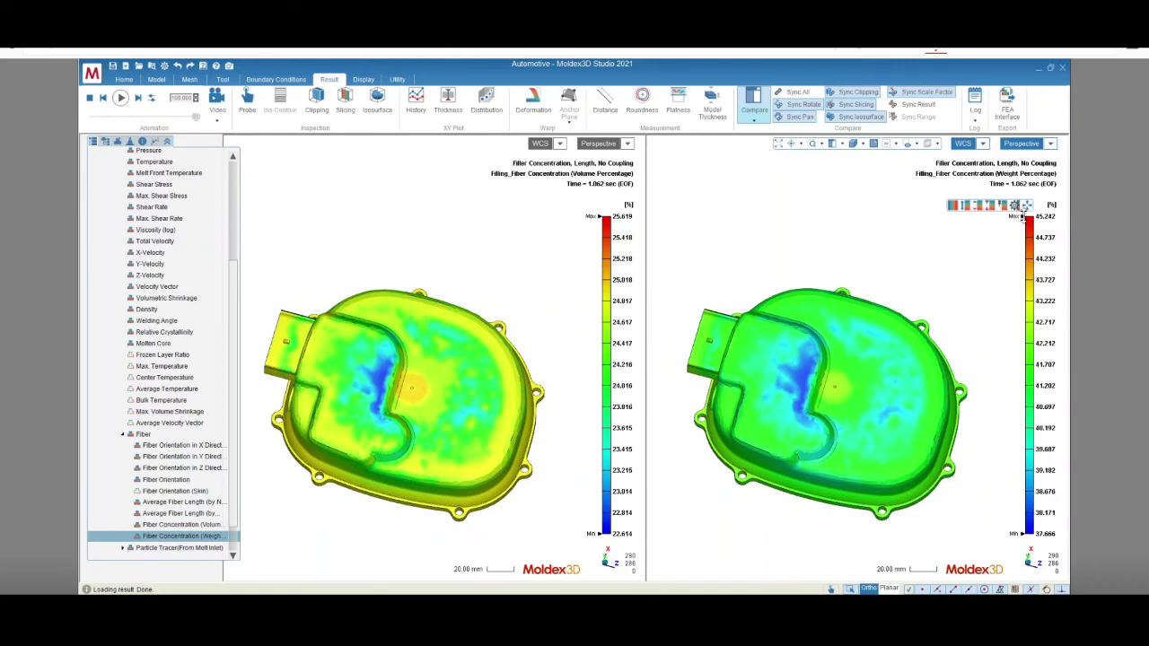
{"action": "left_click_drag", "start_coordinate": [1021, 223], "coordinate": [1020, 317]}
{"action": "mouse_move", "coordinate": [961, 354]}
{"action": "middle_mouse_down"}
{"action": "mouse_move", "coordinate": [972, 293]}
{"action": "mouse_move", "coordinate": [981, 323]}
{"action": "middle_mouse_up"}
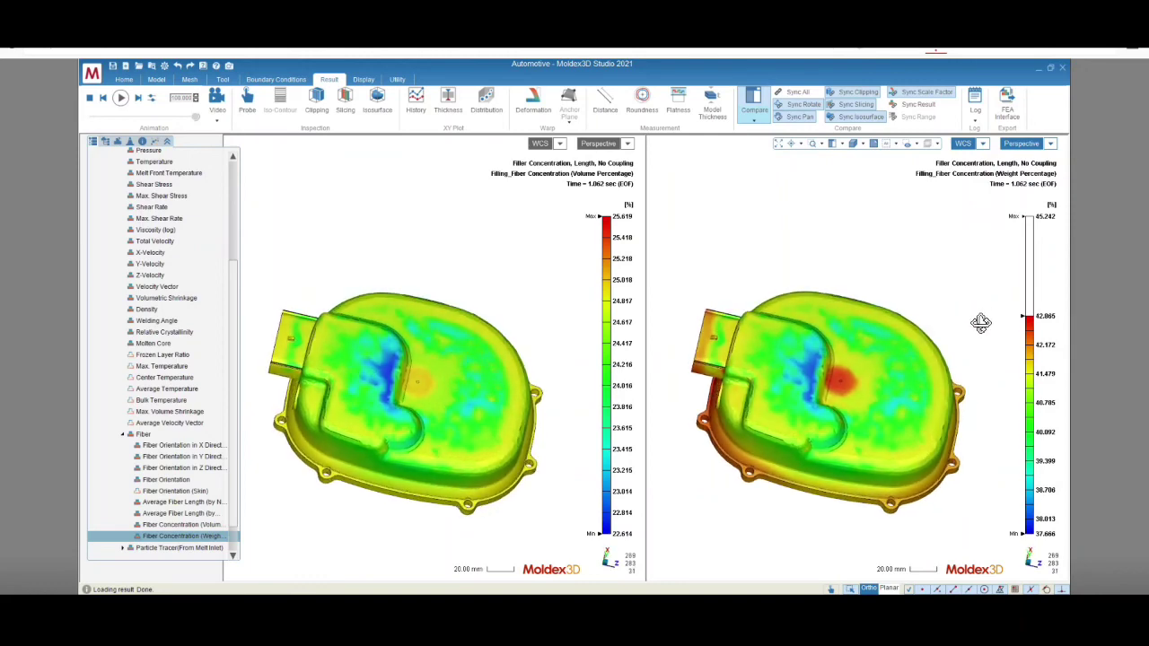
- Show Total Fiber Orientation Effect Displacement in the right view
{"action": "scroll", "coordinate": [161, 484], "scroll_direction": "down", "scroll_amount": 2}
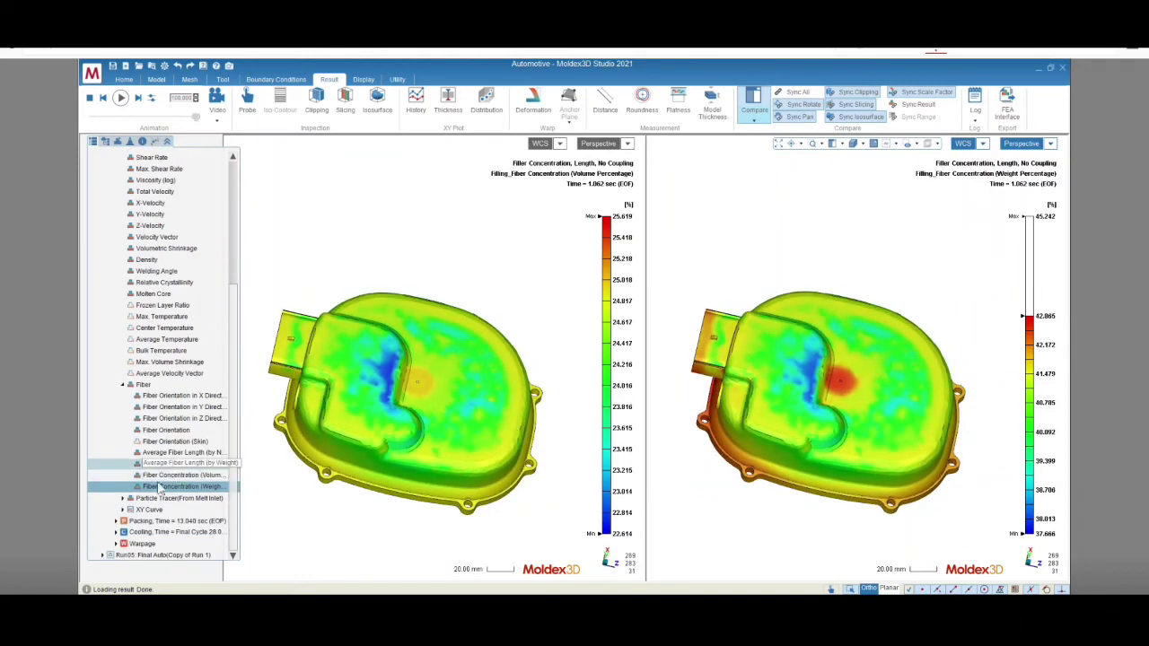
{"action": "left_click", "coordinate": [118, 544]}
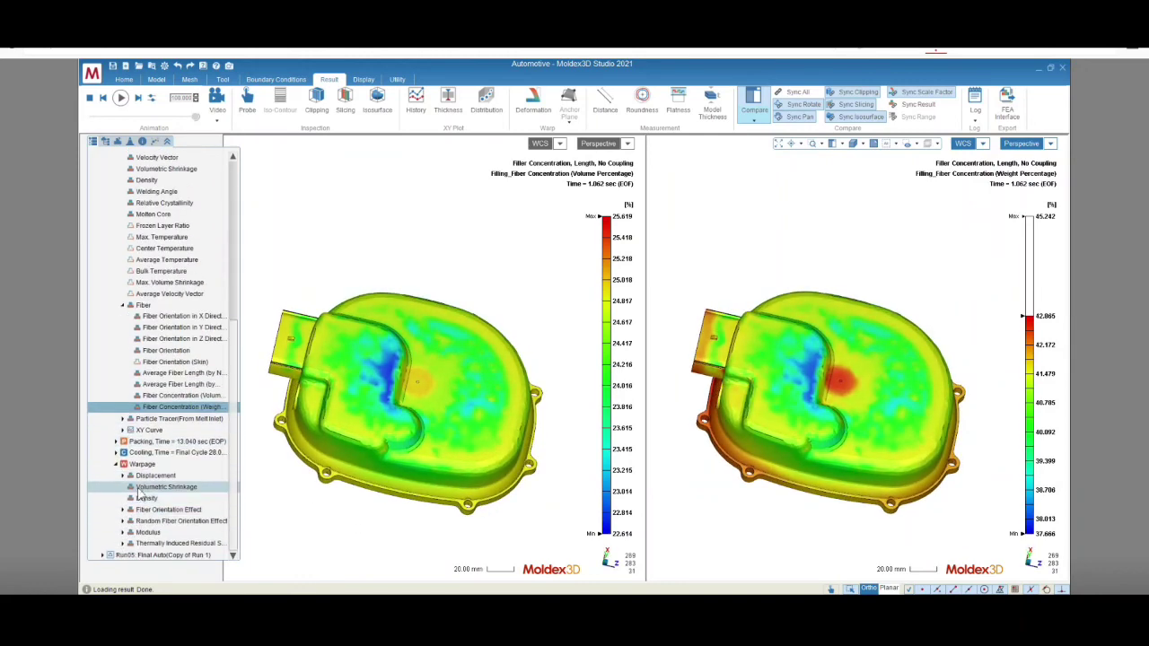
{"action": "double_click", "coordinate": [143, 510]}
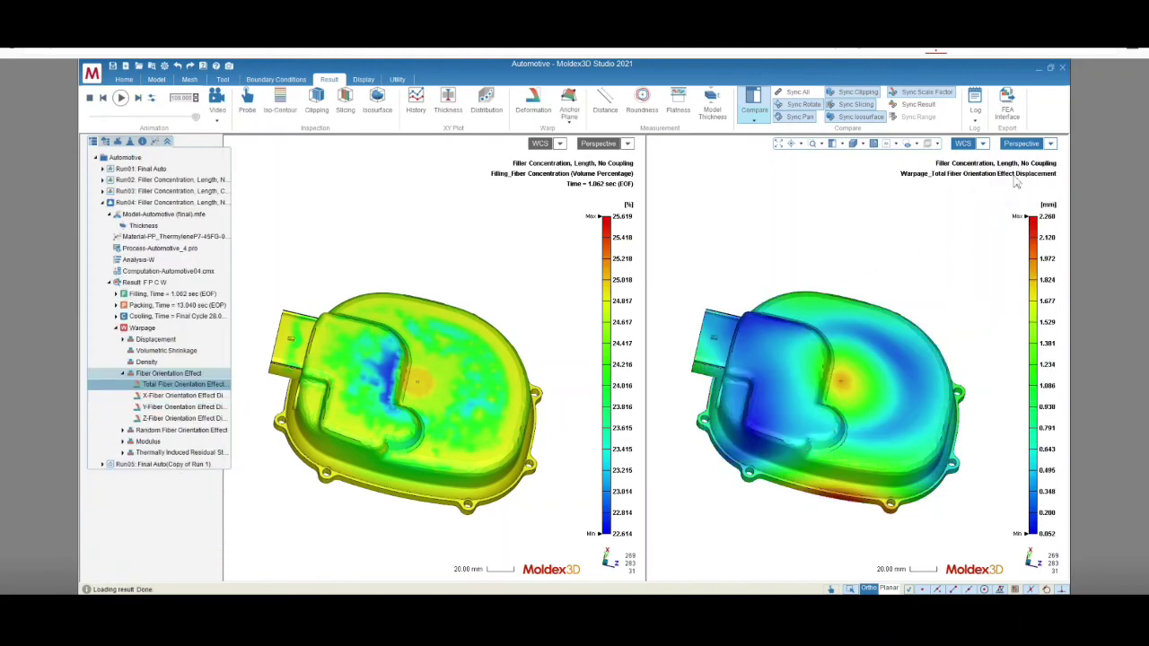
- Show Total Random Fiber Orientation Effect in the left view, then return to a single view
{"action": "left_click", "coordinate": [508, 270]}
{"action": "scroll", "coordinate": [197, 404], "scroll_direction": "down", "scroll_amount": 8}
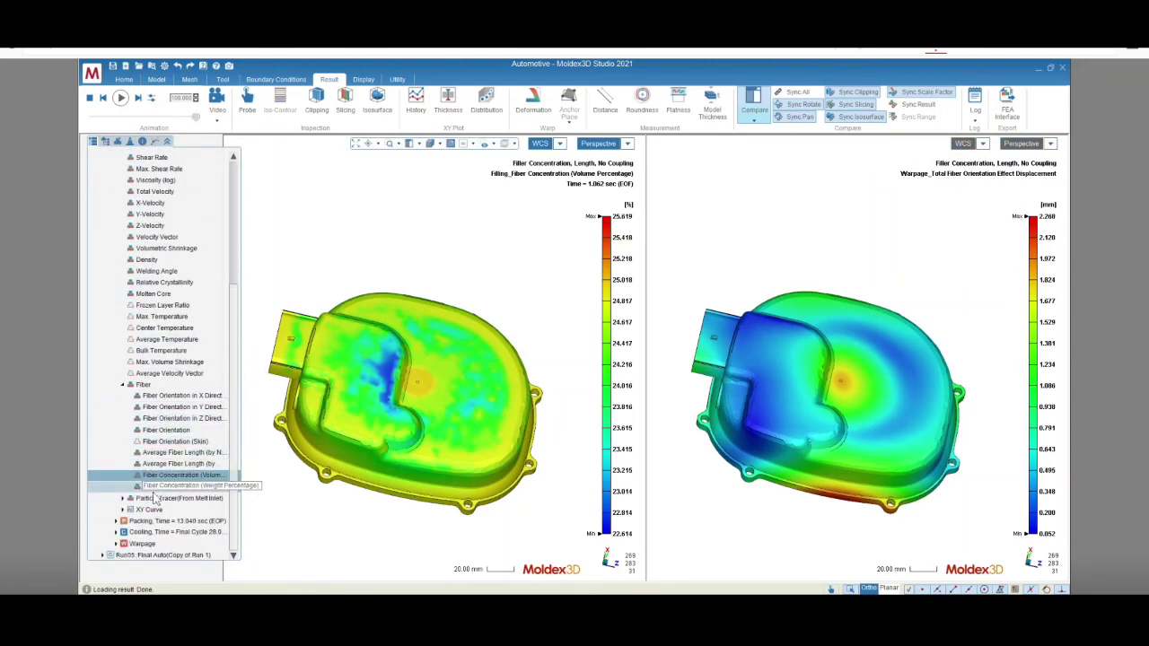
{"action": "left_click", "coordinate": [117, 544]}
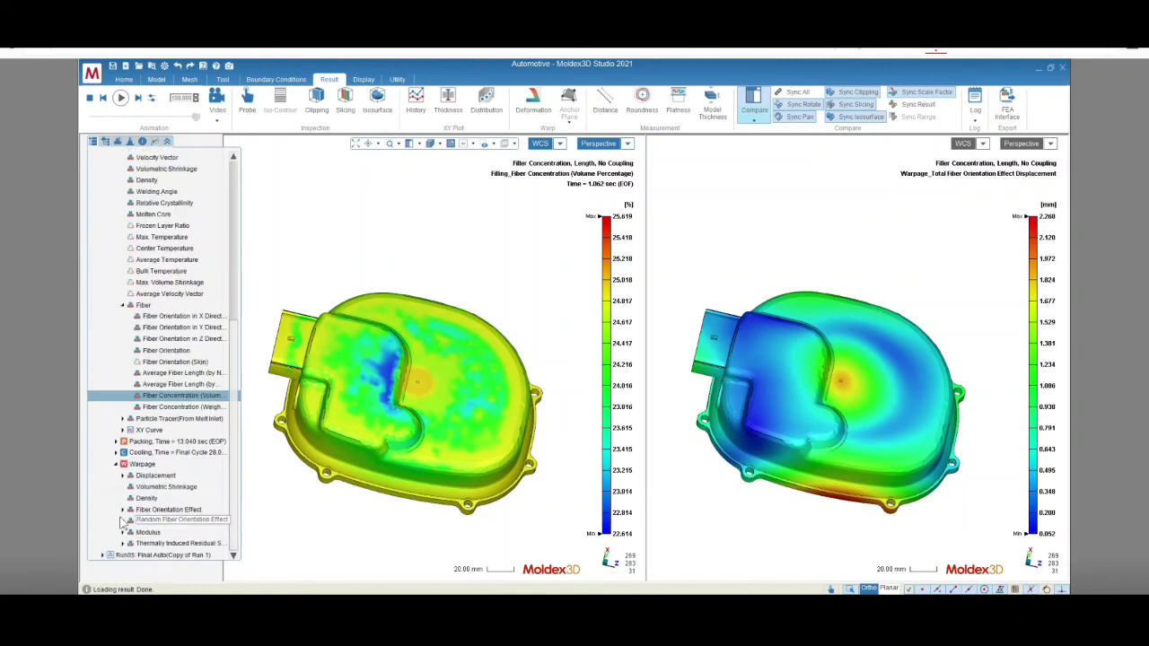
{"action": "left_click", "coordinate": [128, 520]}
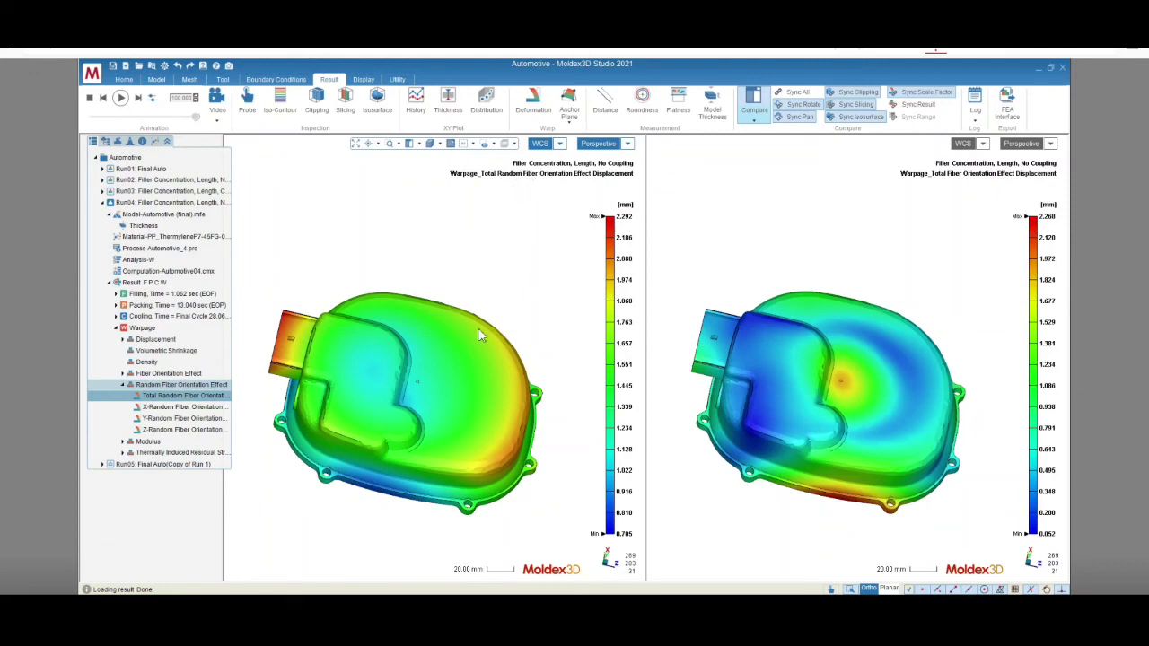
{"action": "left_click", "coordinate": [754, 100]}
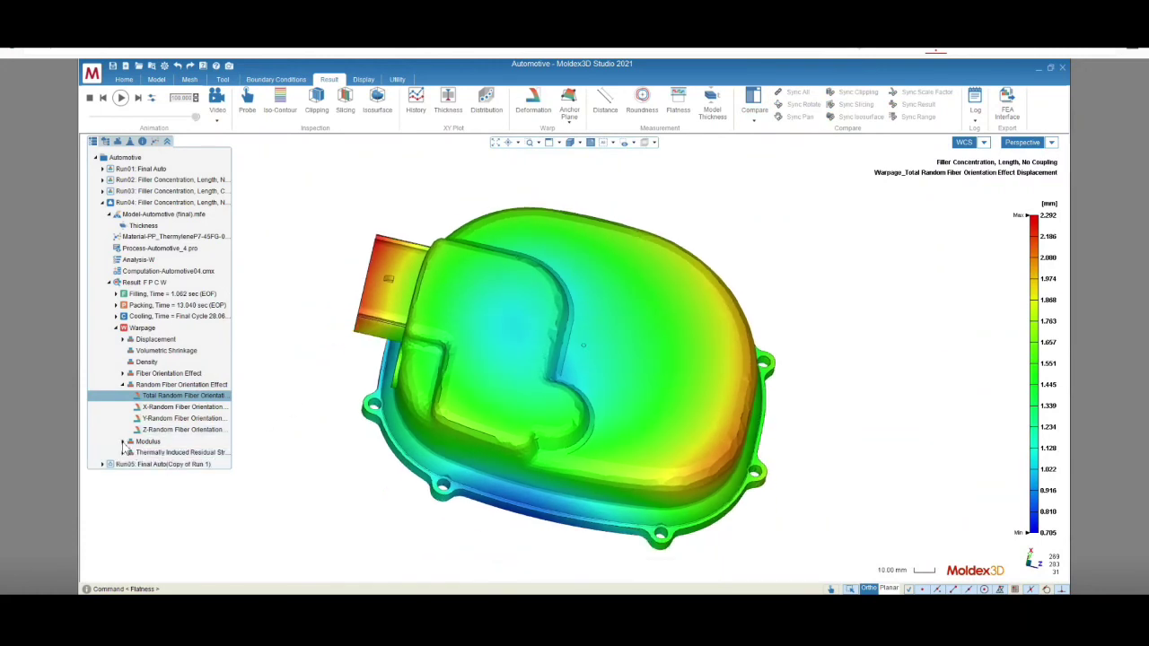
- Show Major Modulus with its colour scale capped at 10461.744 MPa, and check the FEA Interface options without exporting
{"action": "left_click", "coordinate": [124, 441]}
{"action": "left_click", "coordinate": [162, 452]}
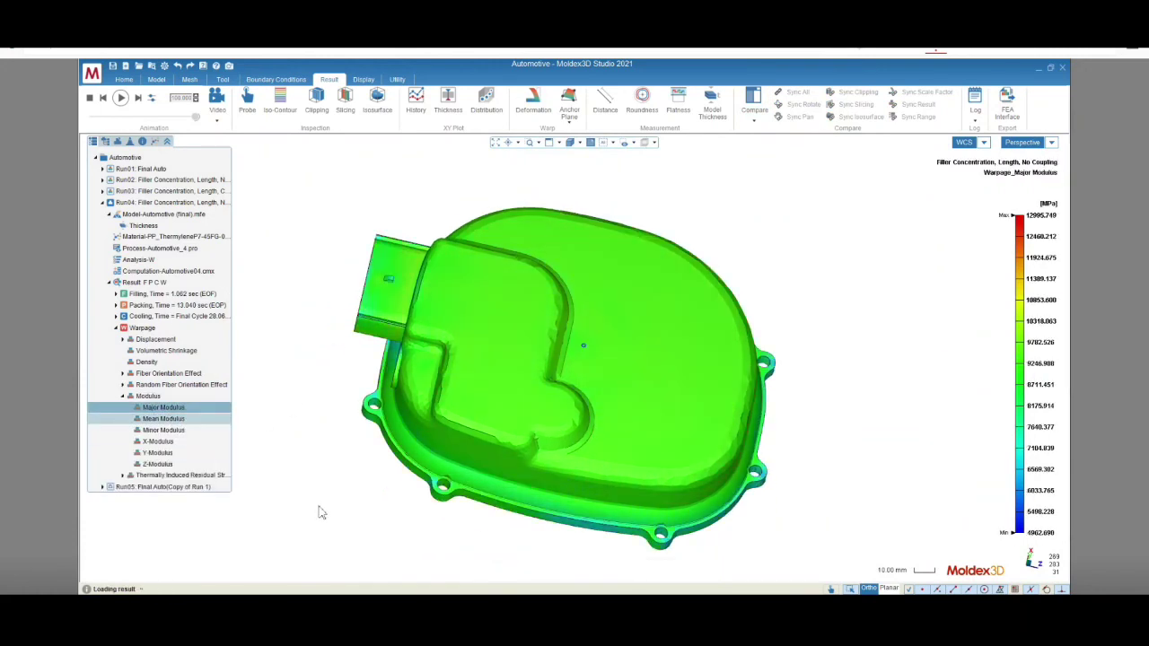
{"action": "mouse_move", "coordinate": [1014, 219]}
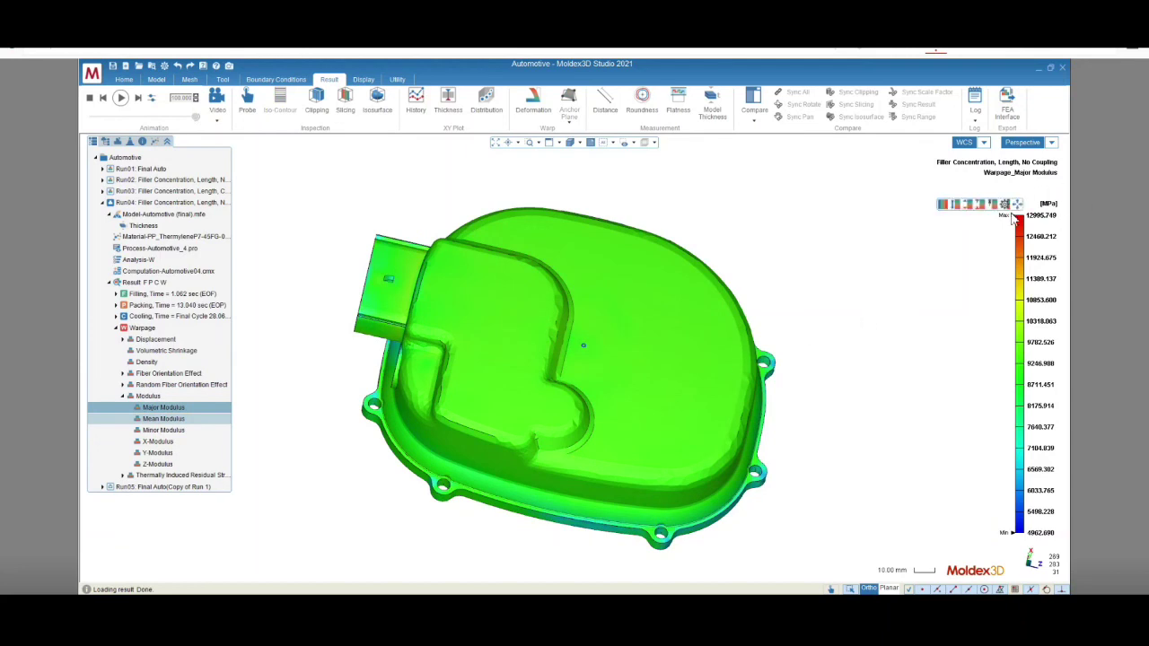
{"action": "left_click_drag", "start_coordinate": [1009, 247], "coordinate": [1009, 271]}
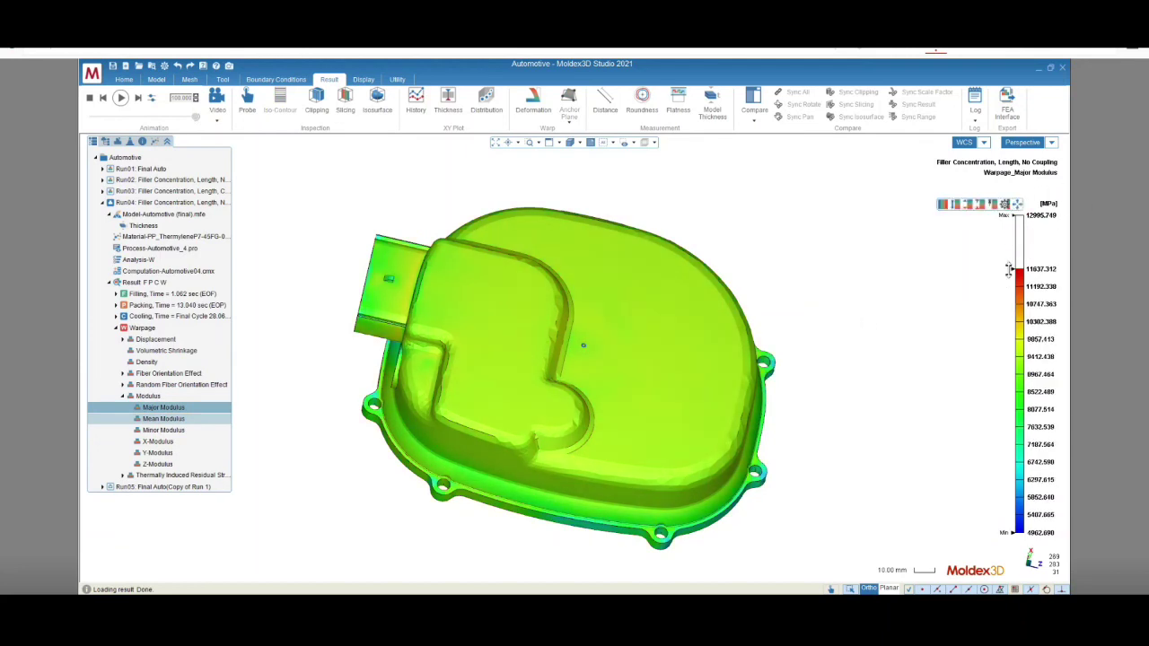
{"action": "left_click_drag", "start_coordinate": [1005, 314], "coordinate": [1009, 315]}
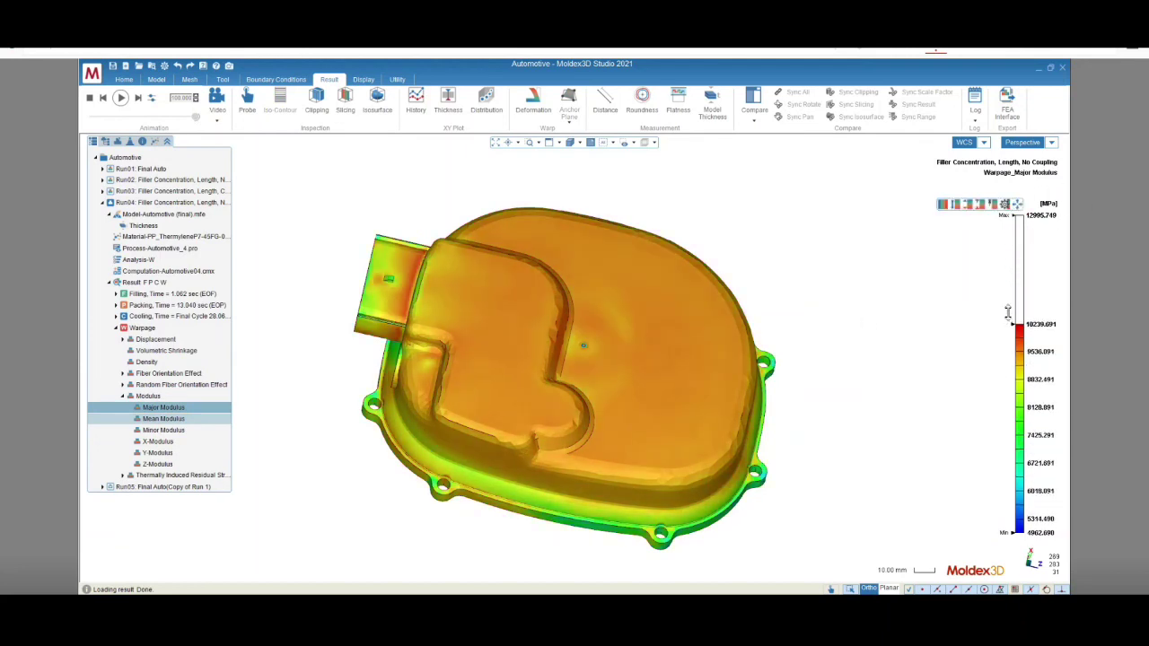
{"action": "left_click", "coordinate": [1006, 105]}
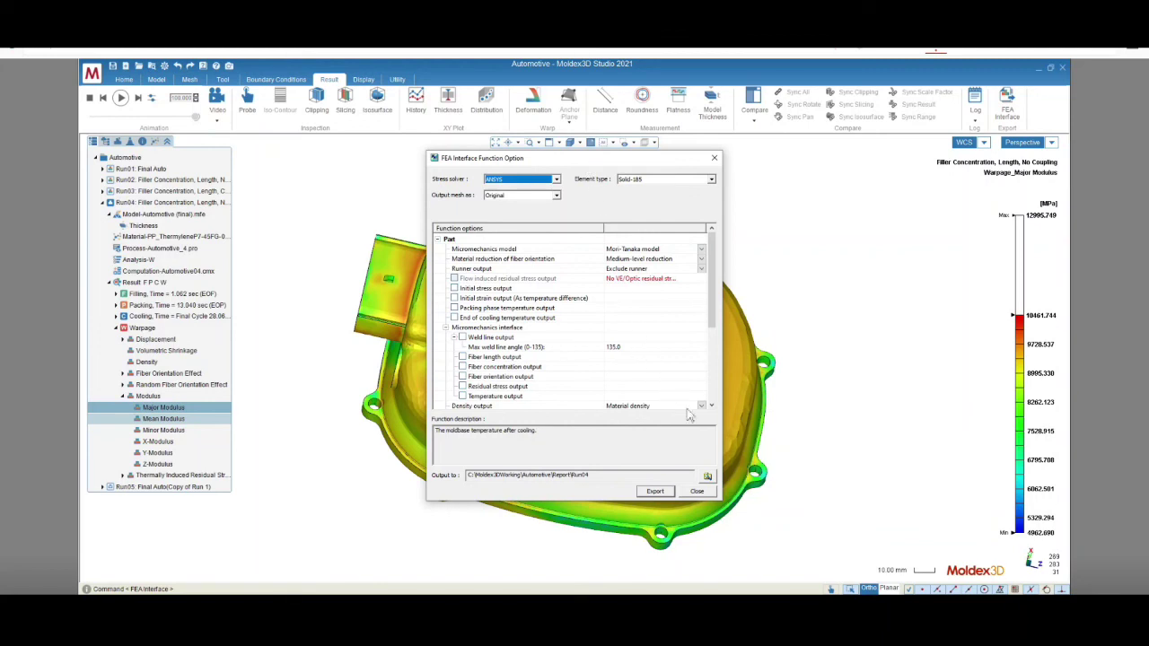
{"action": "left_click", "coordinate": [696, 492]}
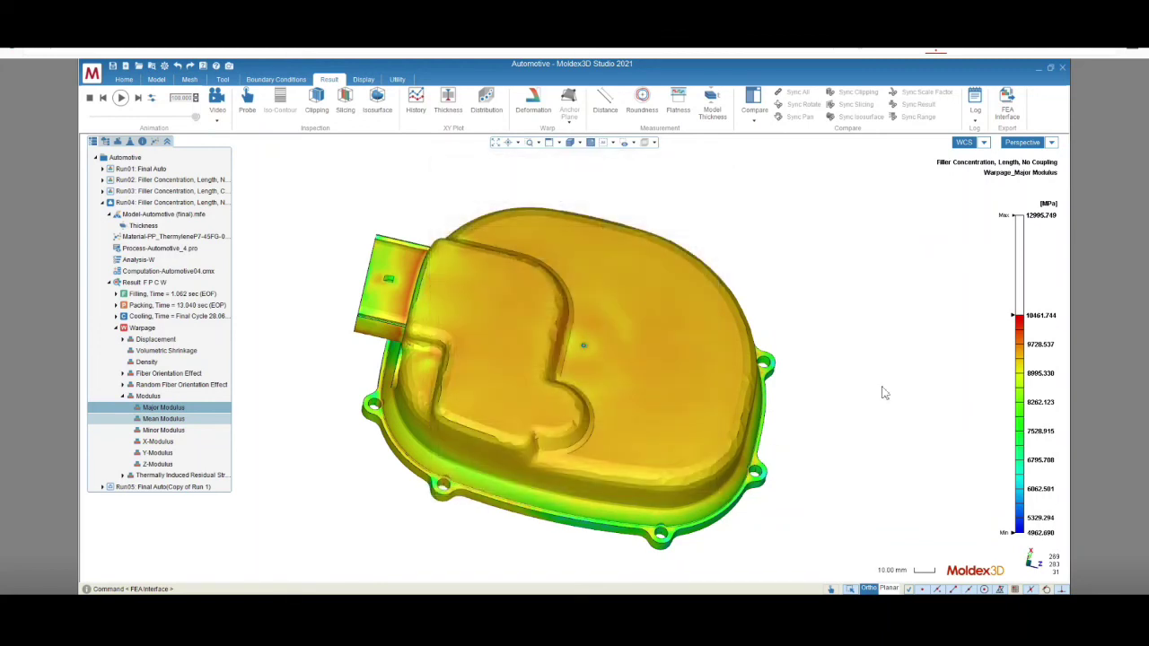